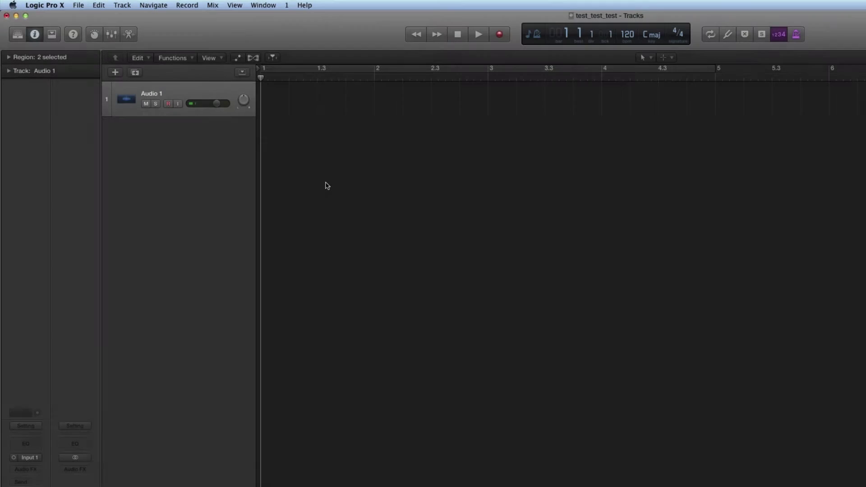
Open the Advanced preferences, review the Show Advanced Tools and additional options settings, and close the preferences.
{"action": "left_click", "coordinate": [53, 6]}
{"action": "mouse_move", "coordinate": [61, 31]}
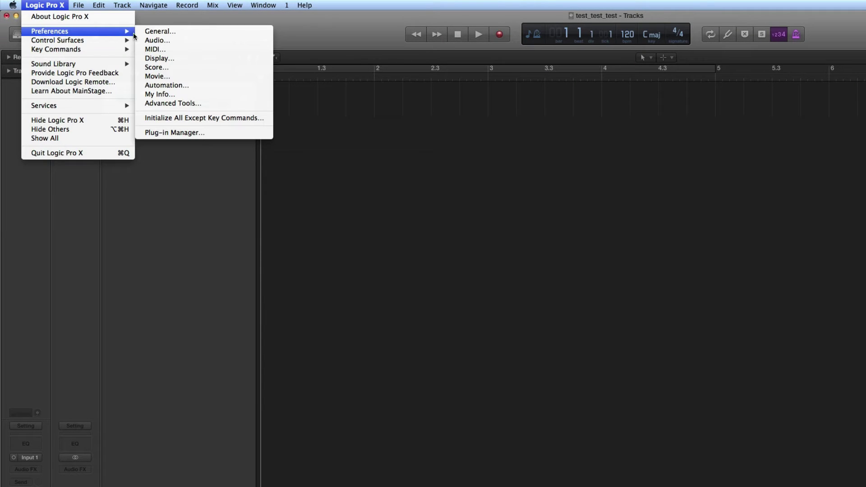
{"action": "left_click", "coordinate": [159, 31]}
{"action": "left_click", "coordinate": [563, 202]}
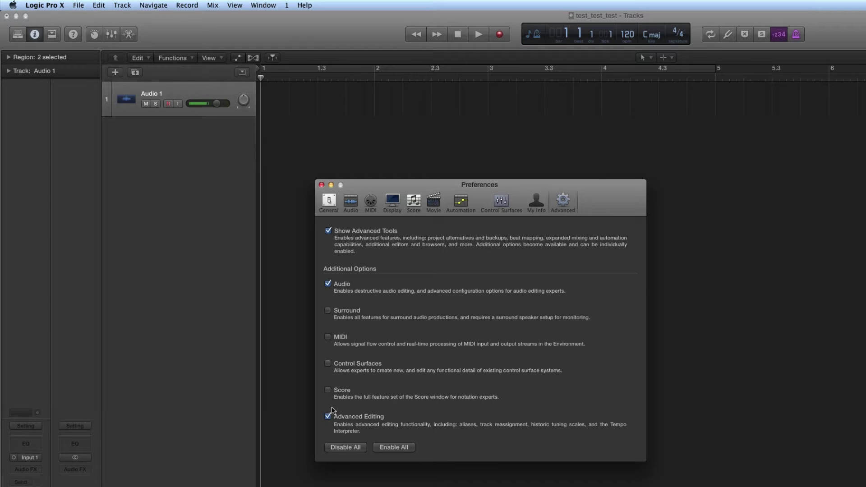
{"action": "left_click", "coordinate": [321, 185]}
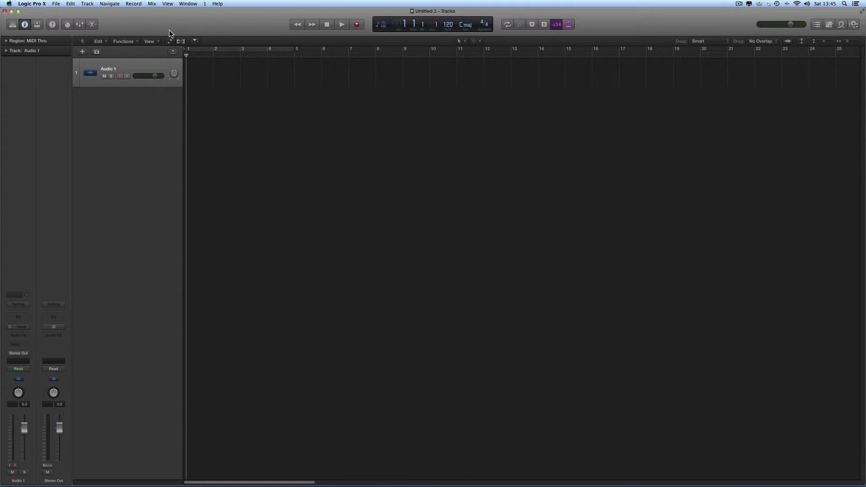
Close the Untitled 2 project without saving and create a new project with one audio track.
{"action": "left_click", "coordinate": [5, 11]}
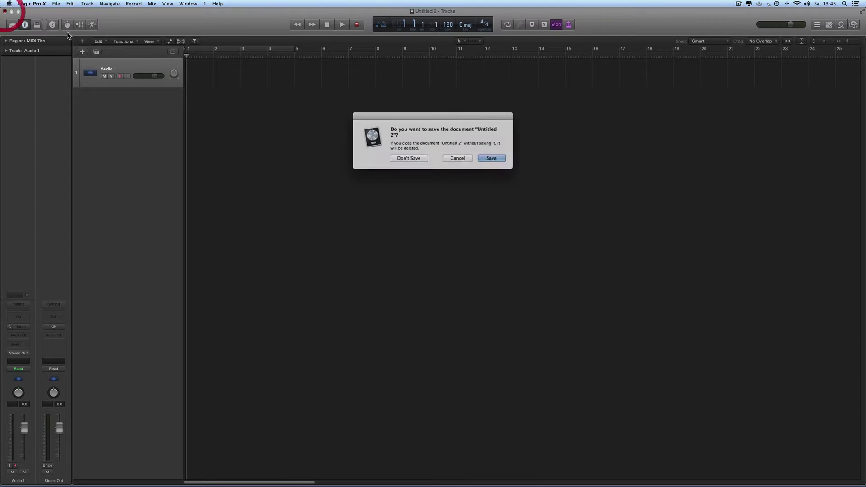
{"action": "left_click", "coordinate": [406, 157]}
{"action": "left_click", "coordinate": [56, 4]}
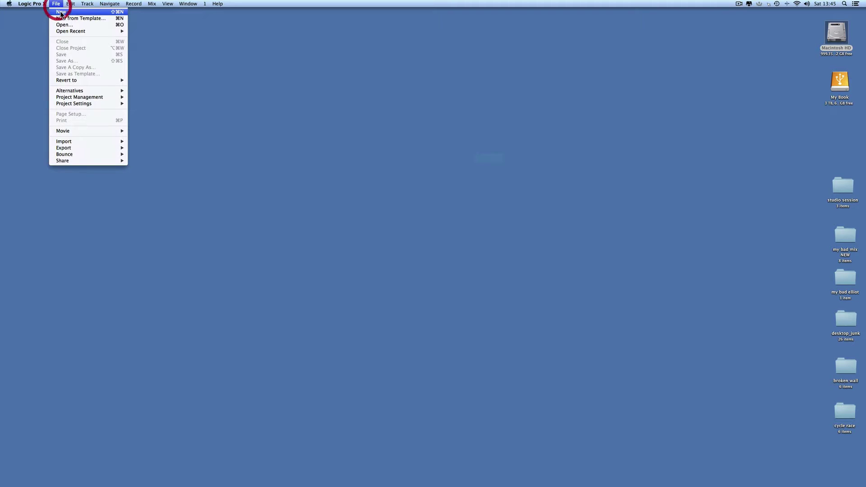
{"action": "key", "text": "super+shift+n"}
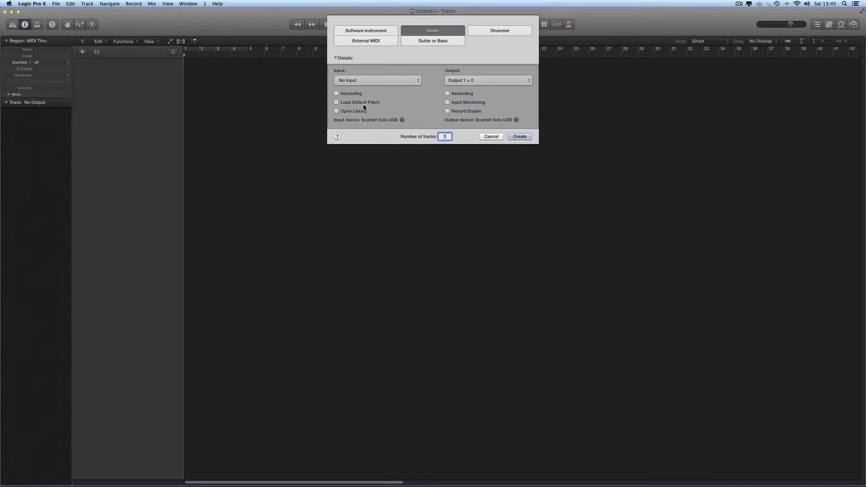
{"action": "left_click", "coordinate": [431, 31]}
{"action": "left_click", "coordinate": [519, 137]}
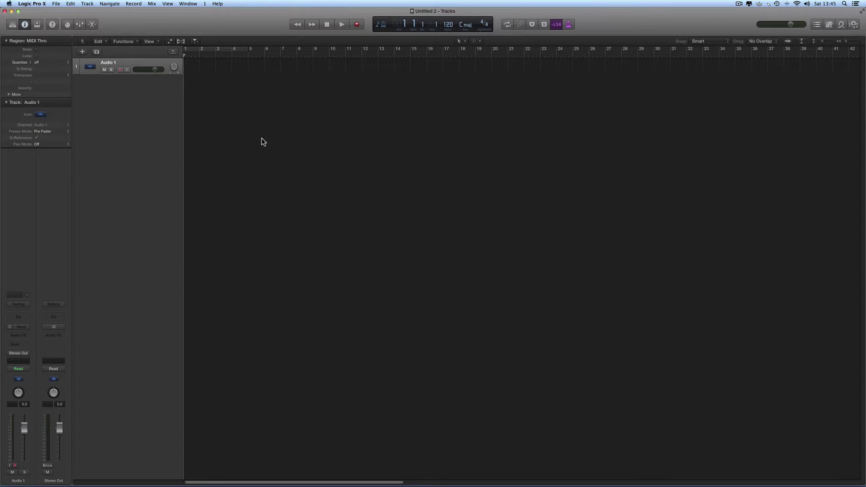
Collapse the Region and Track inspectors.
{"action": "left_click", "coordinate": [6, 40]}
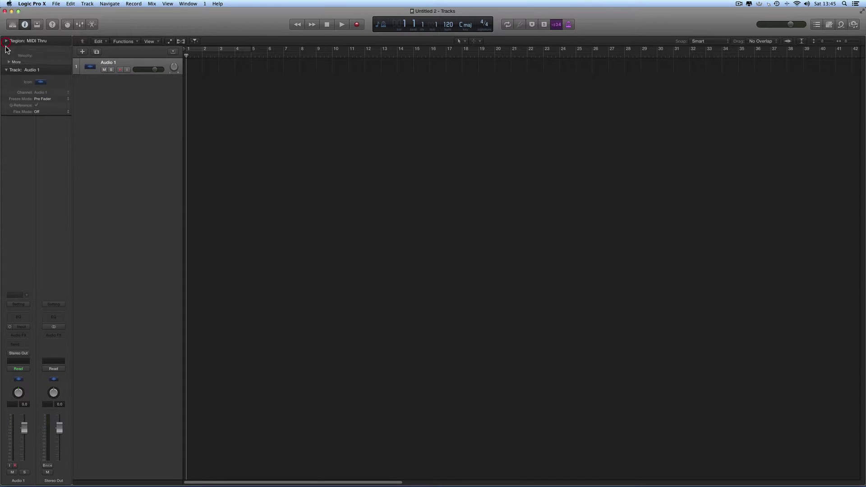
{"action": "left_click", "coordinate": [6, 51]}
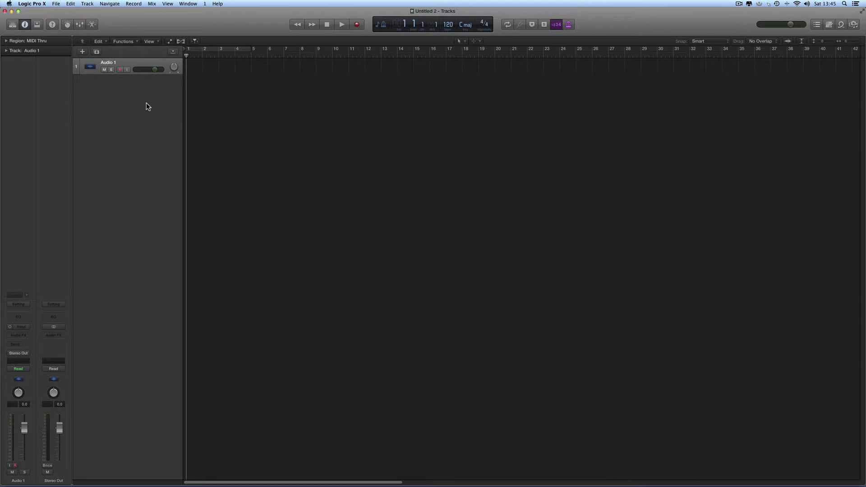
Start saving the project and examine the save location and the existing projects in the Logic folder.
{"action": "left_click", "coordinate": [56, 4]}
{"action": "left_click", "coordinate": [61, 57]}
{"action": "left_click_drag", "start_coordinate": [312, 26], "coordinate": [301, 50]}
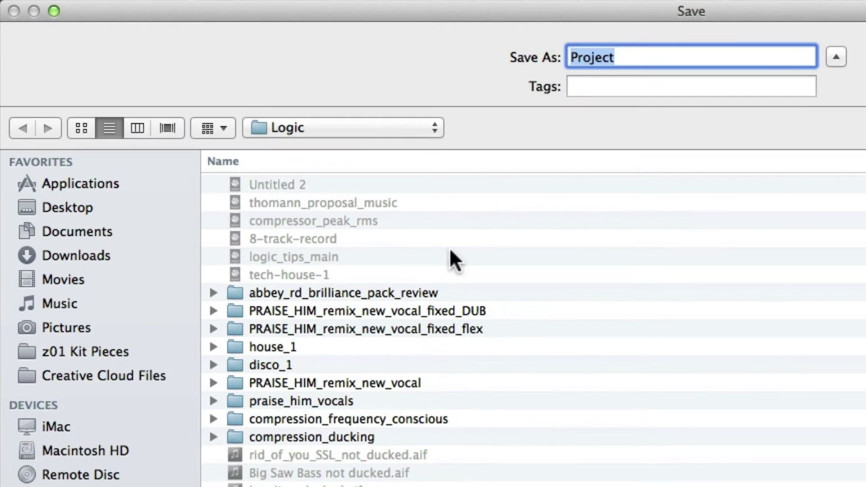
{"action": "left_click", "coordinate": [399, 129]}
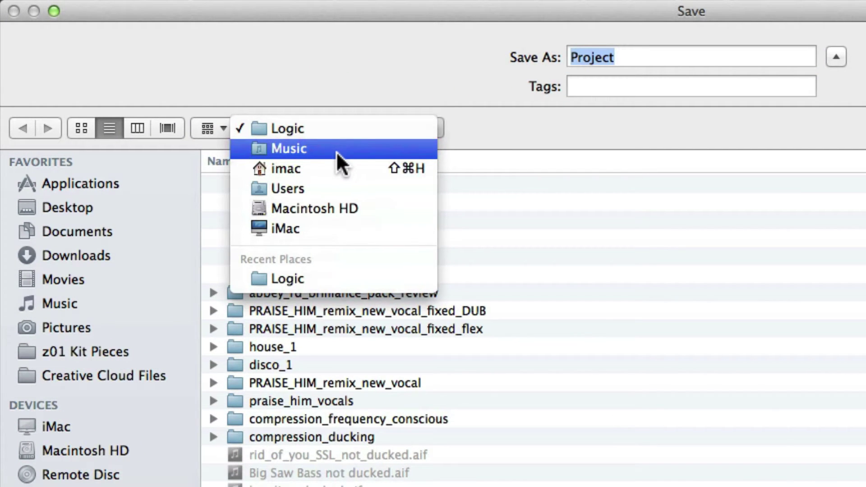
{"action": "left_click", "coordinate": [345, 132]}
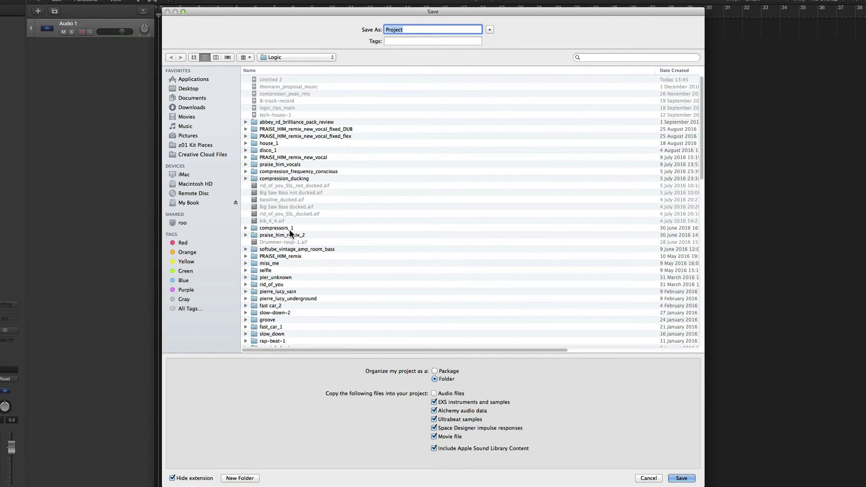
{"action": "scroll", "coordinate": [289, 230], "scroll_direction": "down", "scroll_amount": 15}
{"action": "scroll", "coordinate": [289, 229], "scroll_direction": "up", "scroll_amount": 15}
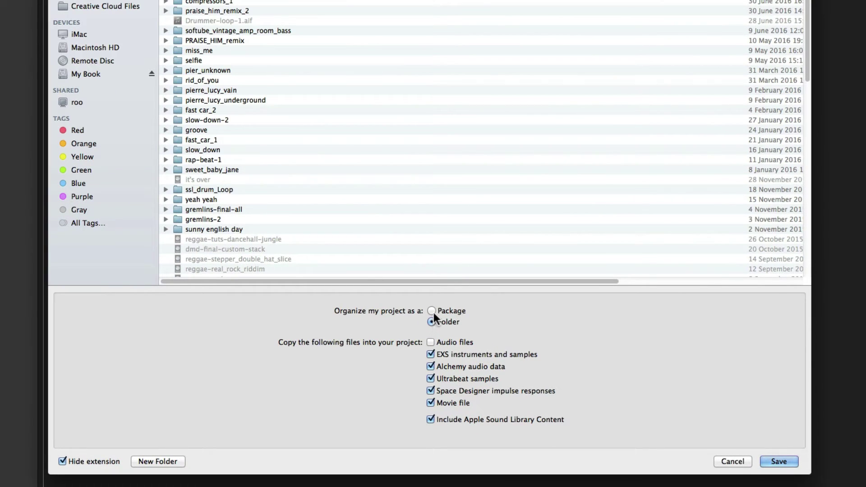
Try organizing the project as a Package, set it back to Folder, and cancel the save.
{"action": "left_click", "coordinate": [432, 309]}
{"action": "left_click", "coordinate": [432, 321]}
{"action": "left_click", "coordinate": [732, 461]}
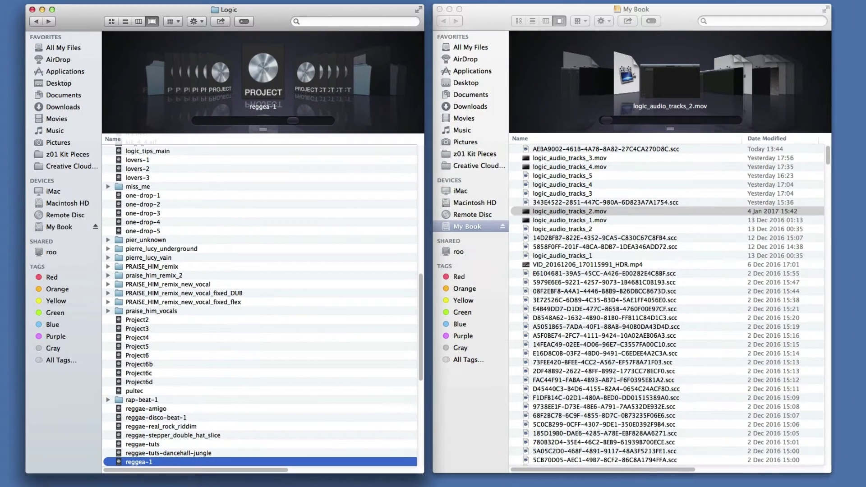
Switch to Finder and look through the project files and folders stored in the Logic folder.
{"action": "left_click", "coordinate": [218, 230]}
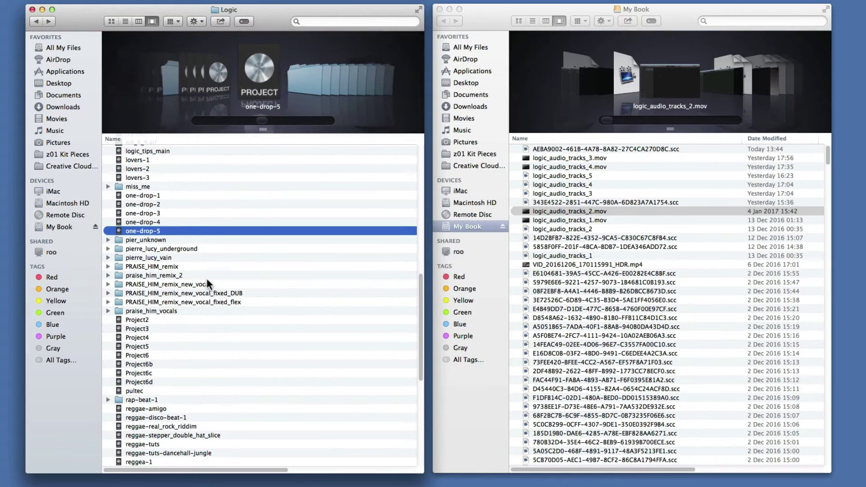
{"action": "scroll", "coordinate": [207, 279], "scroll_direction": "up", "scroll_amount": 15}
{"action": "scroll", "coordinate": [207, 279], "scroll_direction": "down", "scroll_amount": 20}
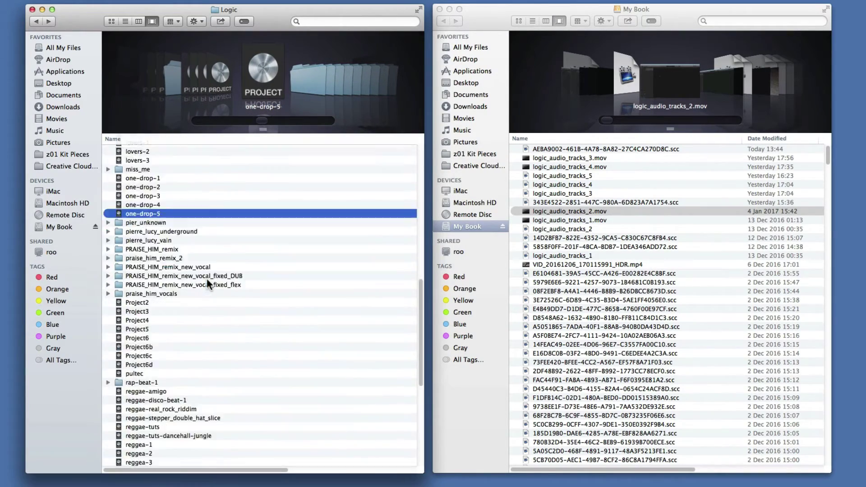
{"action": "scroll", "coordinate": [207, 280], "scroll_direction": "up", "scroll_amount": 15}
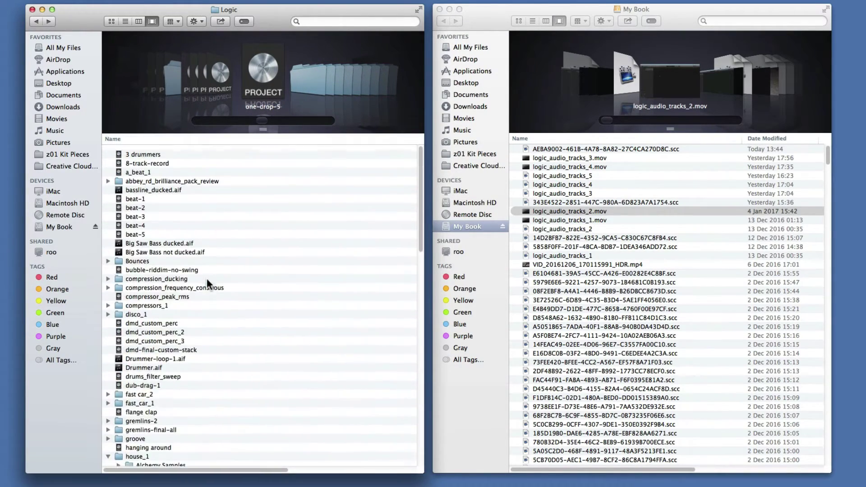
{"action": "scroll", "coordinate": [208, 280], "scroll_direction": "down", "scroll_amount": 5}
{"action": "scroll", "coordinate": [207, 279], "scroll_direction": "down", "scroll_amount": 10}
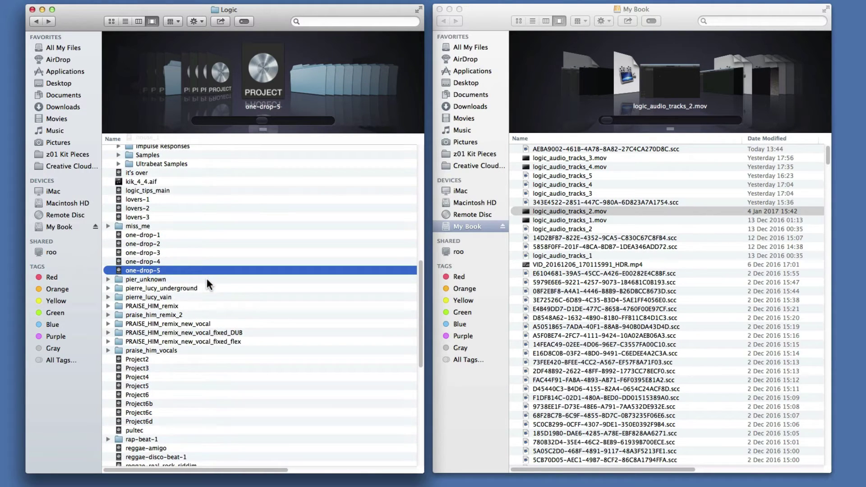
{"action": "scroll", "coordinate": [207, 280], "scroll_direction": "down", "scroll_amount": 12}
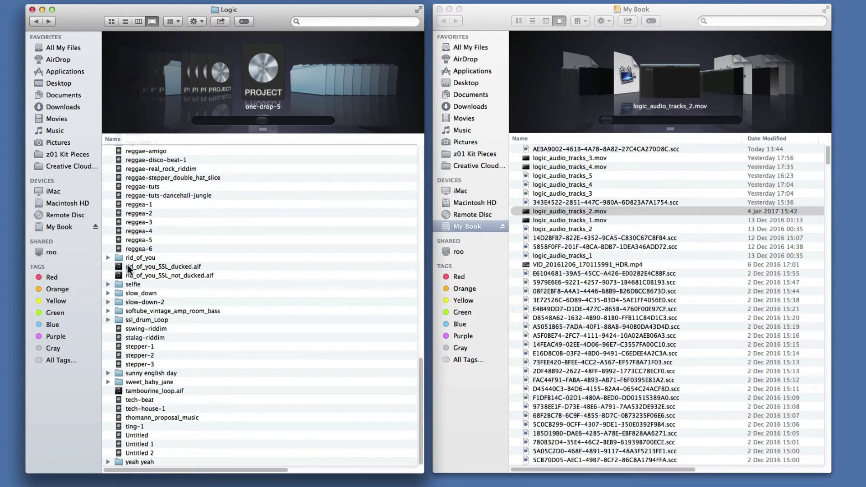
Expand the rid_of_you project folder and its Audio Files subfolder to examine the contents, and collapse the folder again.
{"action": "left_click", "coordinate": [118, 256]}
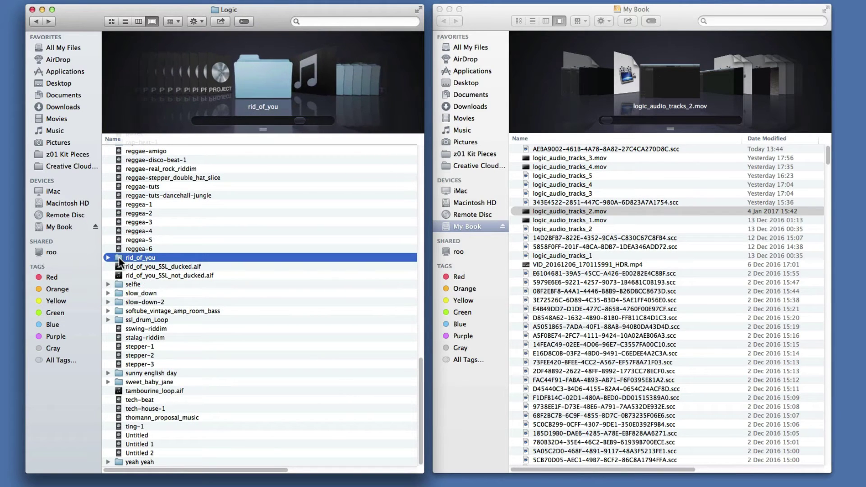
{"action": "left_click", "coordinate": [108, 258]}
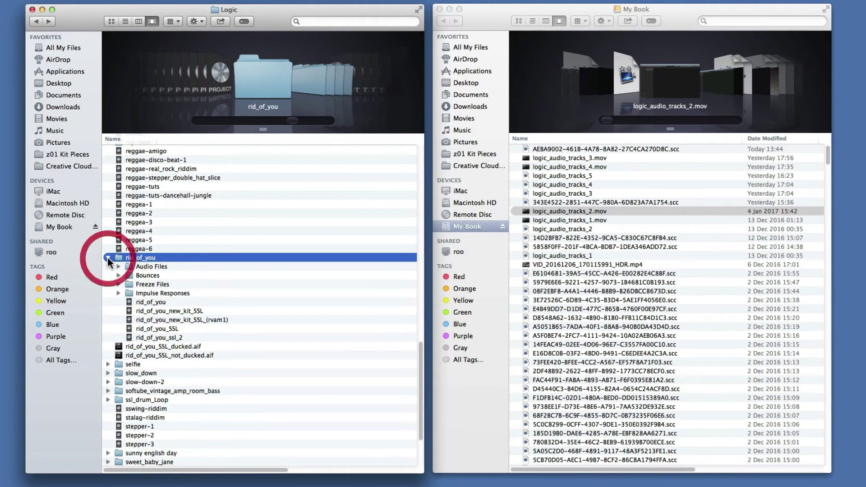
{"action": "left_click", "coordinate": [128, 266]}
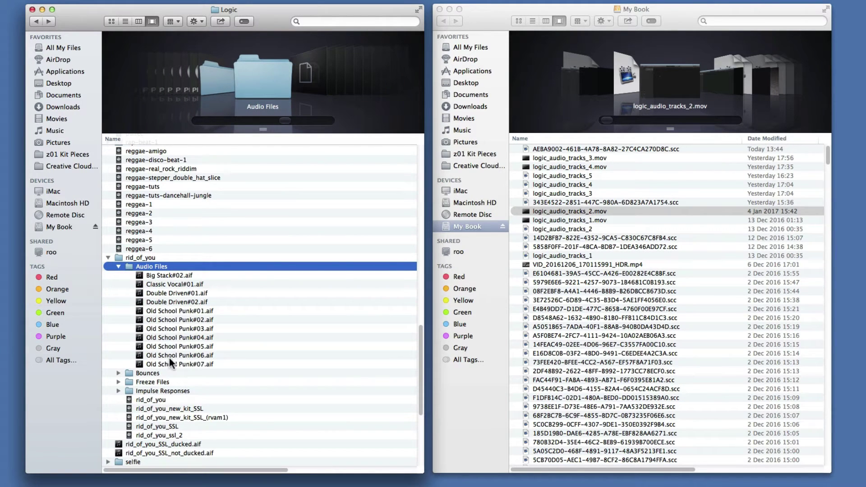
{"action": "left_click", "coordinate": [108, 257]}
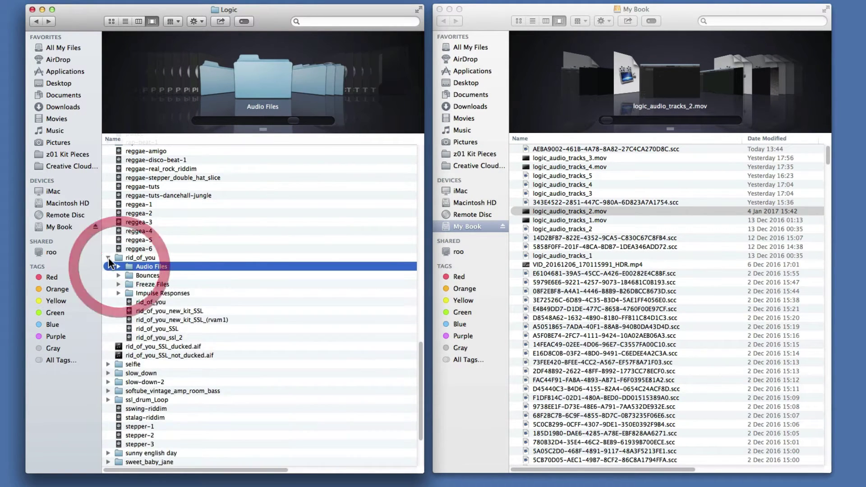
Look through the package-style projects in the Logic folder, including reggae-disco-beat-1 and reggae-real_rock_riddim.
{"action": "scroll", "coordinate": [137, 207], "scroll_direction": "up", "scroll_amount": 5}
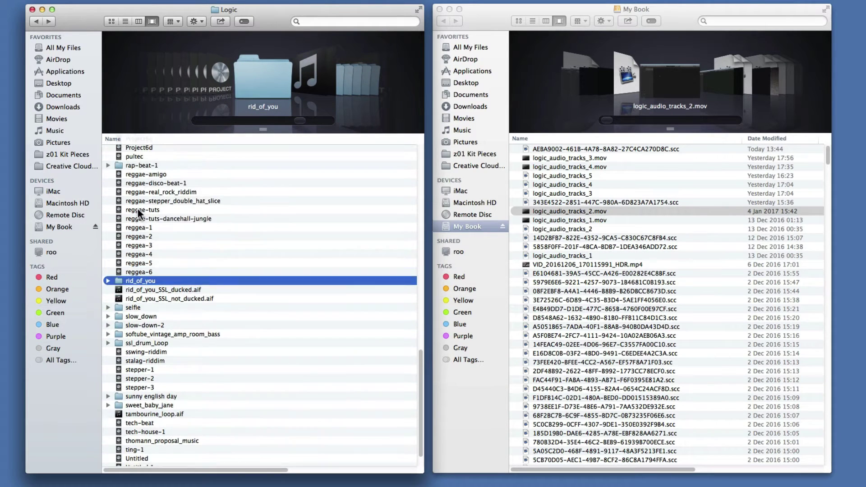
{"action": "left_click", "coordinate": [135, 239]}
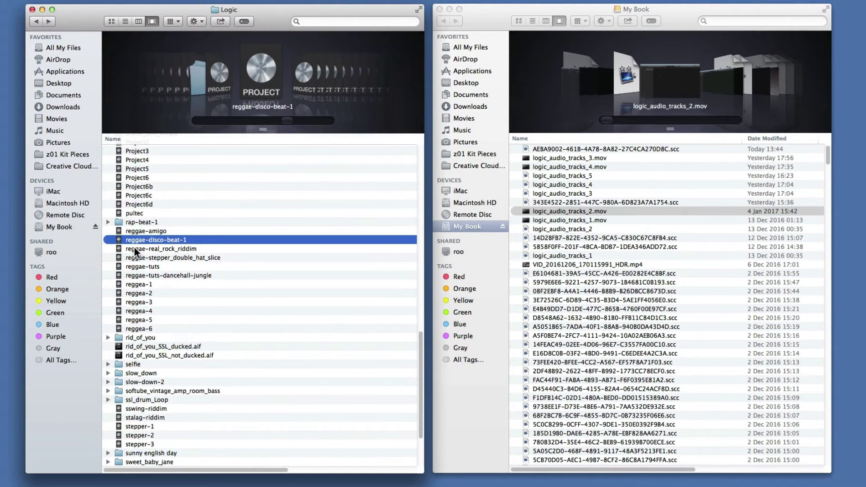
{"action": "left_click", "coordinate": [137, 249]}
{"action": "scroll", "coordinate": [187, 246], "scroll_direction": "up", "scroll_amount": 10}
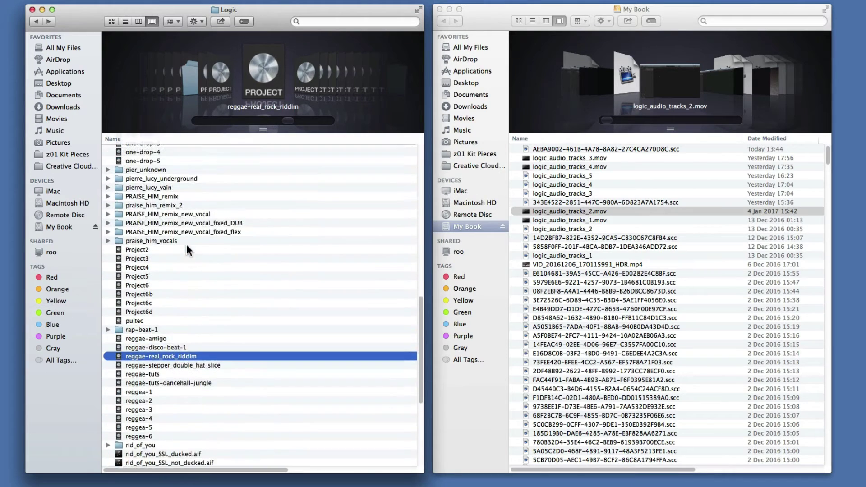
{"action": "scroll", "coordinate": [186, 244], "scroll_direction": "up", "scroll_amount": 3}
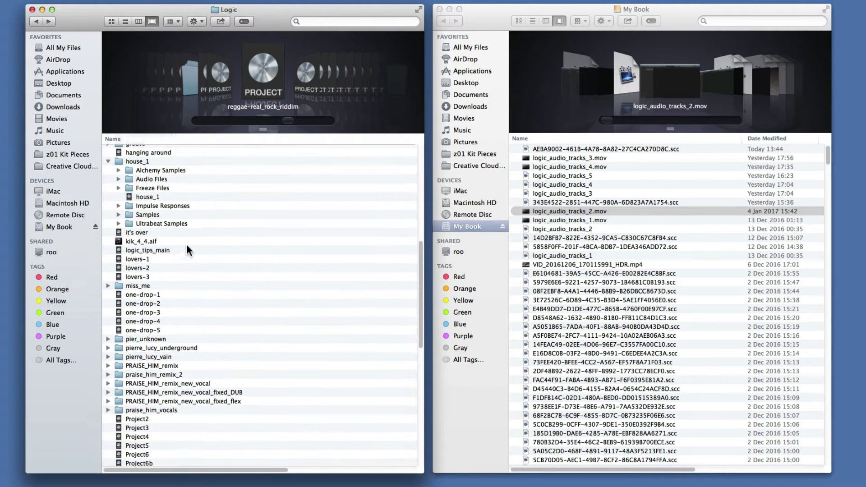
Show the package contents of the "hanging around" project.
{"action": "left_click", "coordinate": [145, 198]}
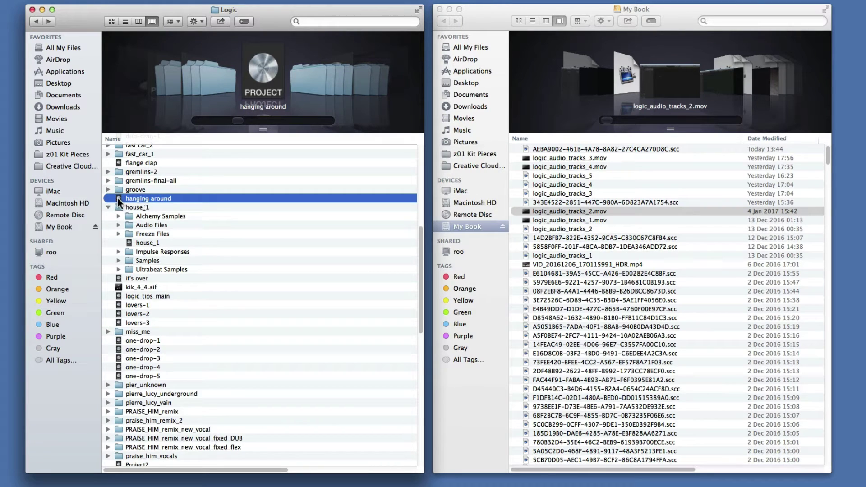
{"action": "right_click", "coordinate": [152, 199]}
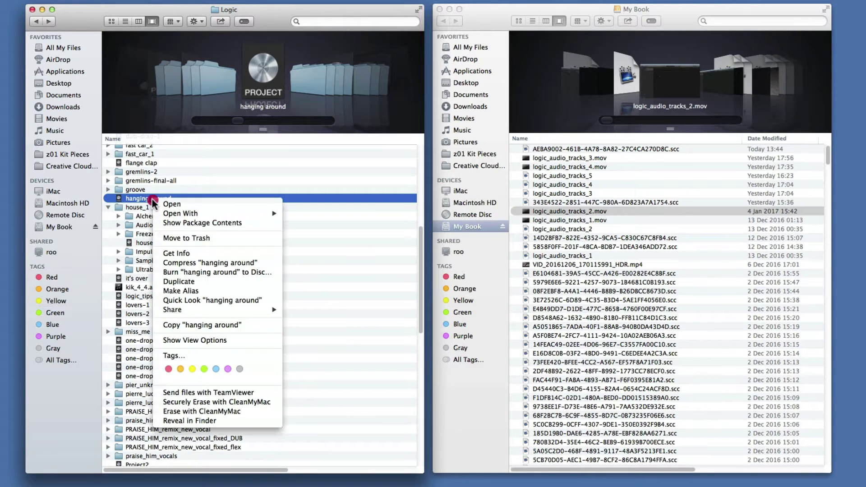
{"action": "left_click", "coordinate": [188, 224]}
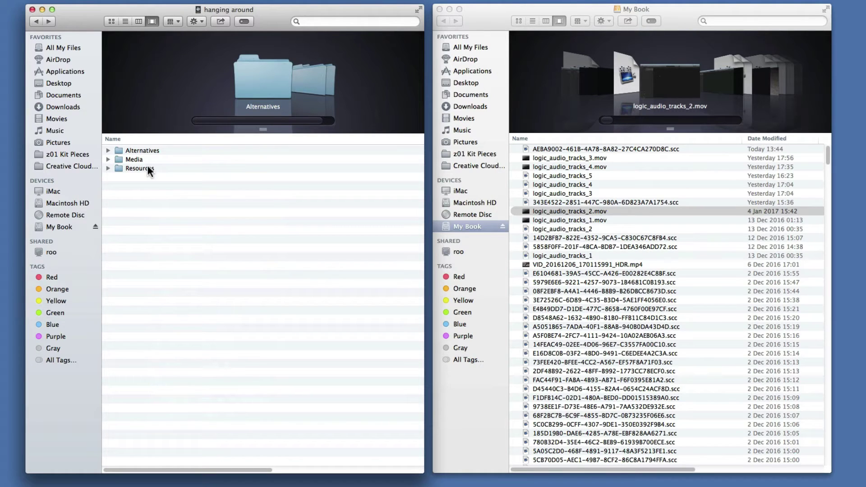
Examine the Audio Files inside the package's Media folder, collapse both folders, and return to the Logic folder.
{"action": "left_click", "coordinate": [108, 159]}
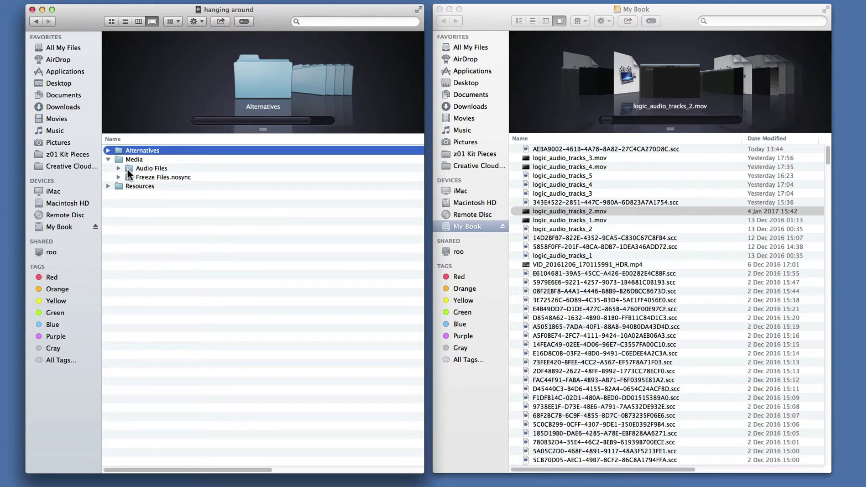
{"action": "left_click", "coordinate": [127, 169]}
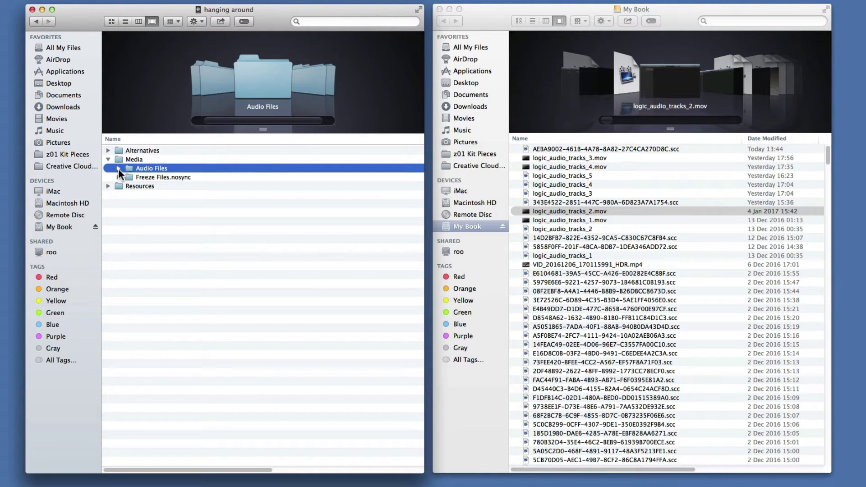
{"action": "left_click", "coordinate": [119, 169]}
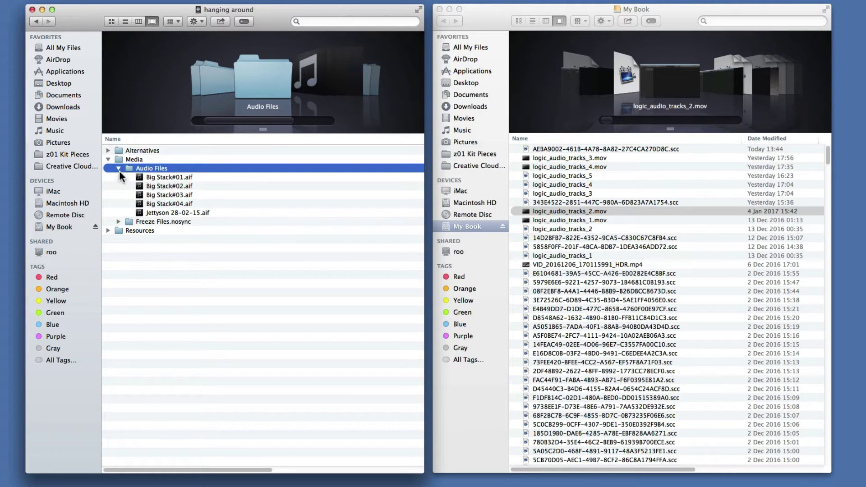
{"action": "left_click", "coordinate": [118, 168]}
{"action": "left_click", "coordinate": [107, 159]}
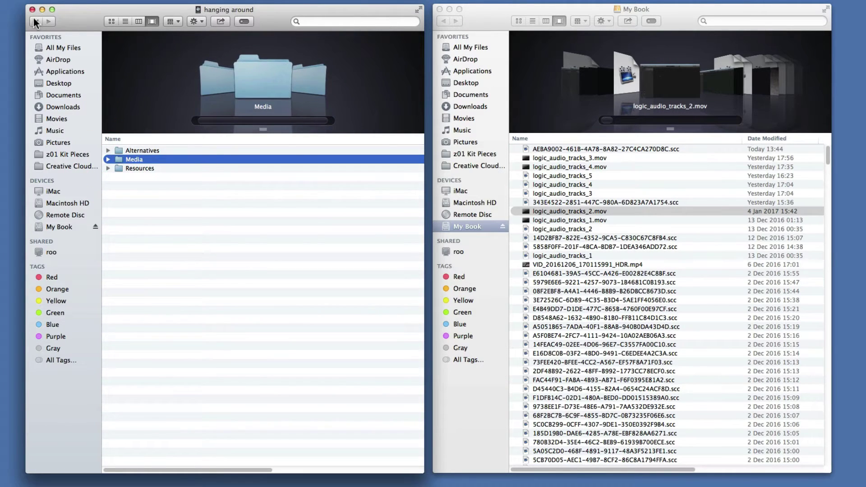
{"action": "left_click", "coordinate": [36, 21]}
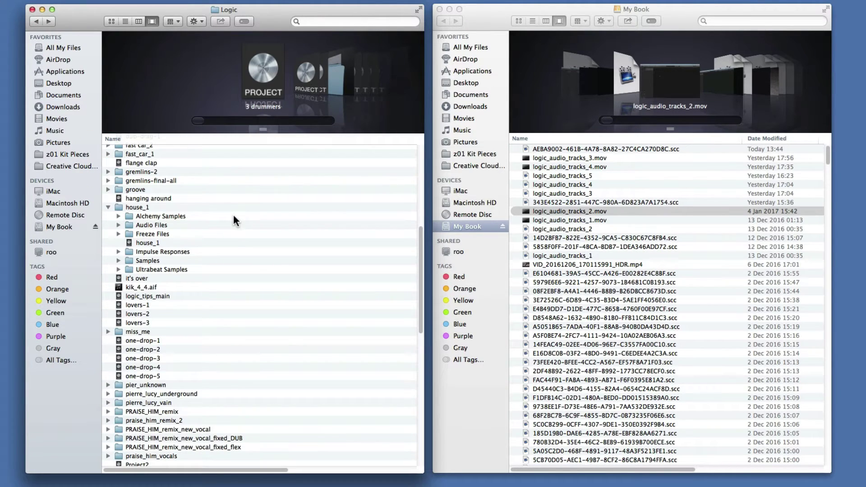
Switch to Logic Pro X, review the package and folder choices for saving the project, and cancel the save.
{"action": "key", "text": "super+Tab"}
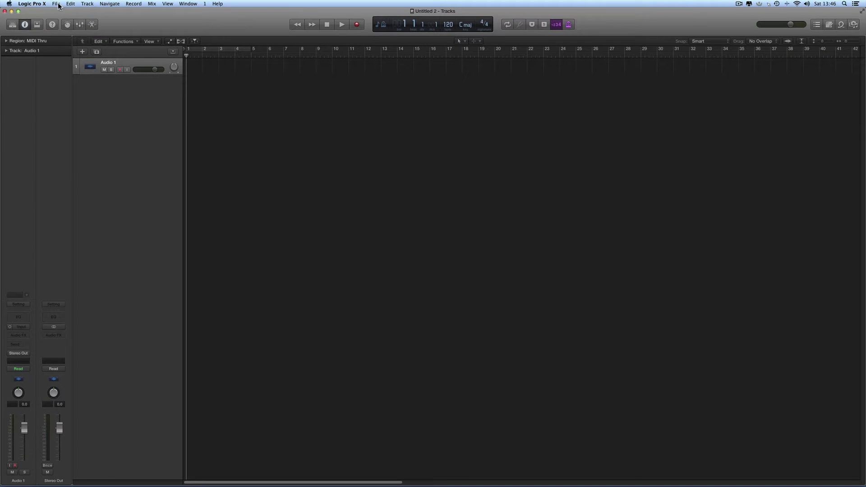
{"action": "left_click", "coordinate": [56, 4]}
{"action": "left_click", "coordinate": [69, 52]}
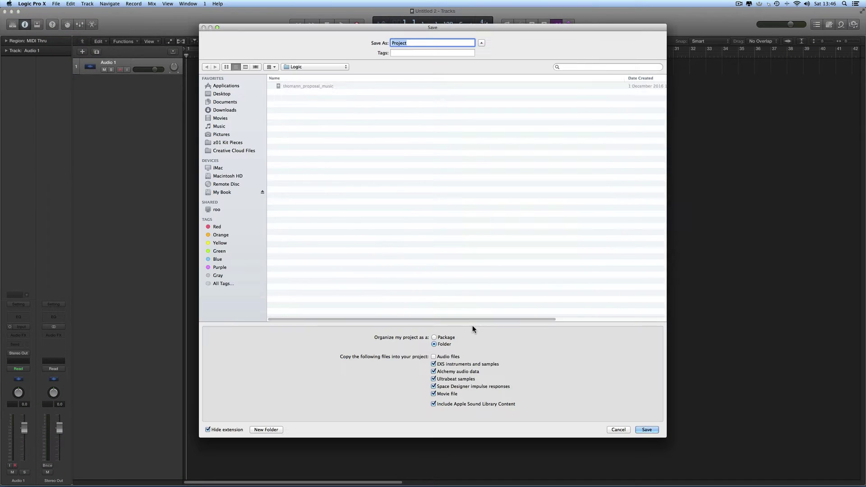
{"action": "left_click", "coordinate": [435, 343]}
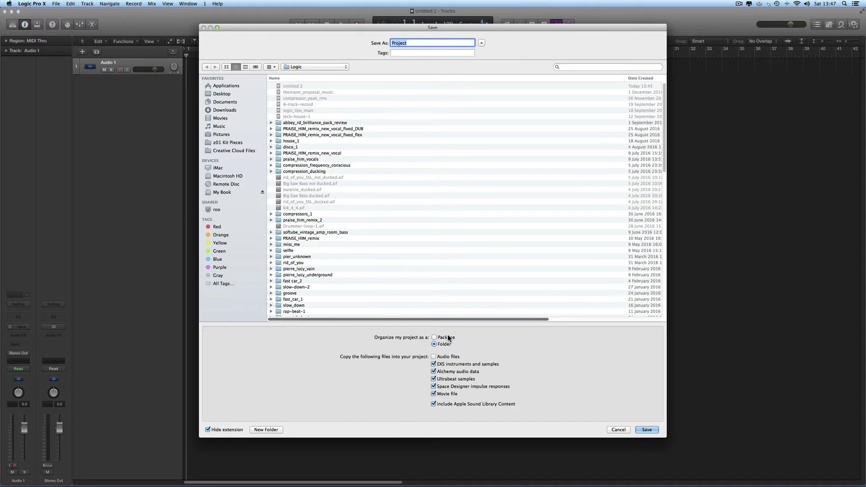
{"action": "left_click", "coordinate": [619, 429]}
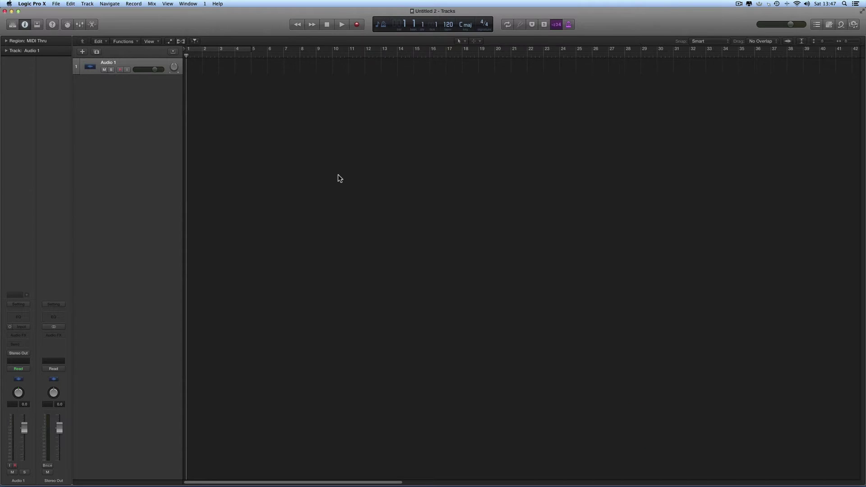
Look through all preference categories from Advanced back to General, and close the preferences.
{"action": "left_click", "coordinate": [40, 3]}
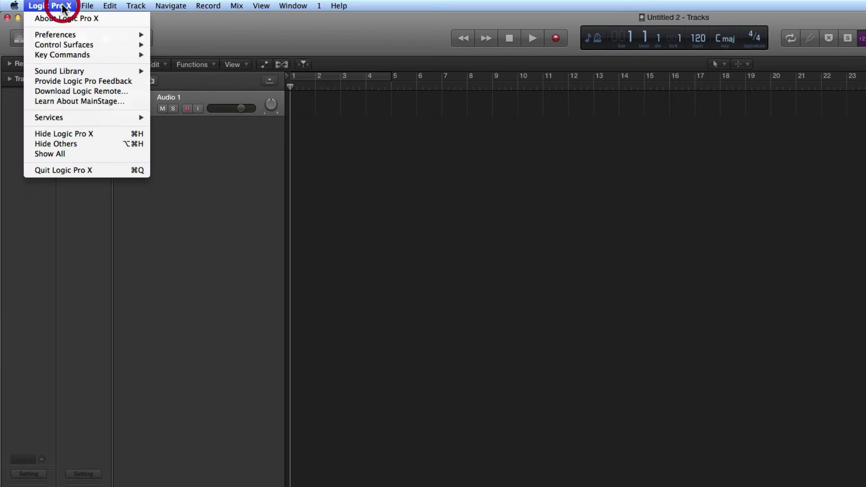
{"action": "mouse_move", "coordinate": [62, 32]}
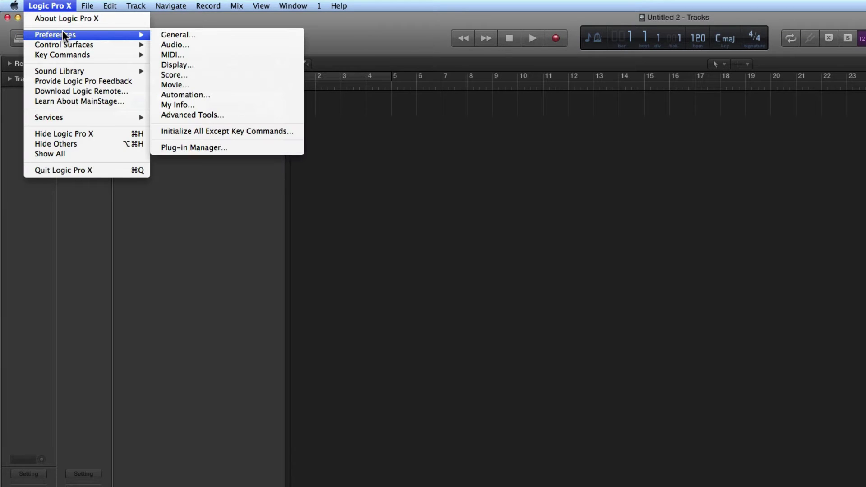
{"action": "left_click", "coordinate": [177, 34]}
{"action": "left_click", "coordinate": [628, 223]}
{"action": "left_click", "coordinate": [597, 225]}
{"action": "left_click", "coordinate": [564, 226]}
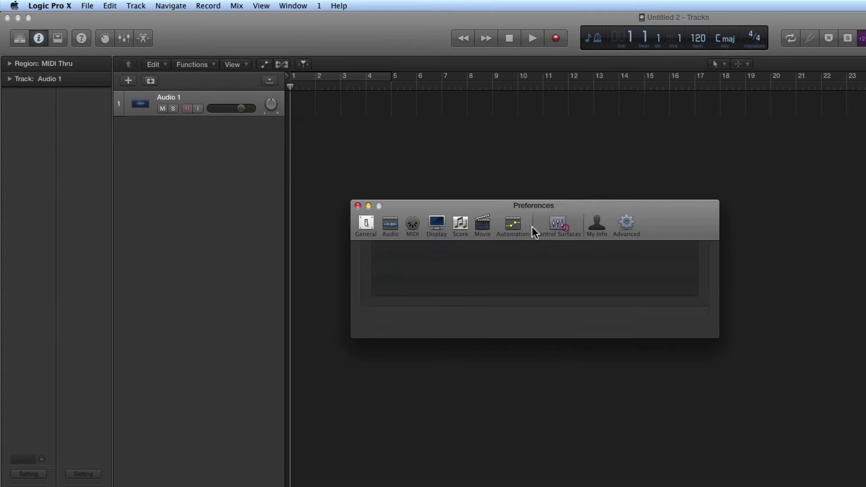
{"action": "left_click", "coordinate": [513, 226]}
{"action": "left_click", "coordinate": [483, 225]}
{"action": "left_click", "coordinate": [460, 225]}
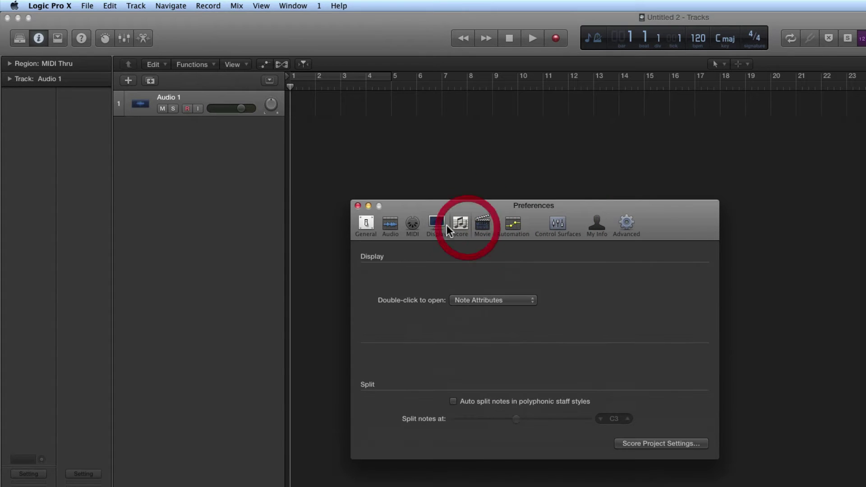
{"action": "left_click", "coordinate": [437, 225]}
{"action": "left_click", "coordinate": [413, 226]}
{"action": "left_click", "coordinate": [391, 225]}
{"action": "left_click", "coordinate": [366, 225]}
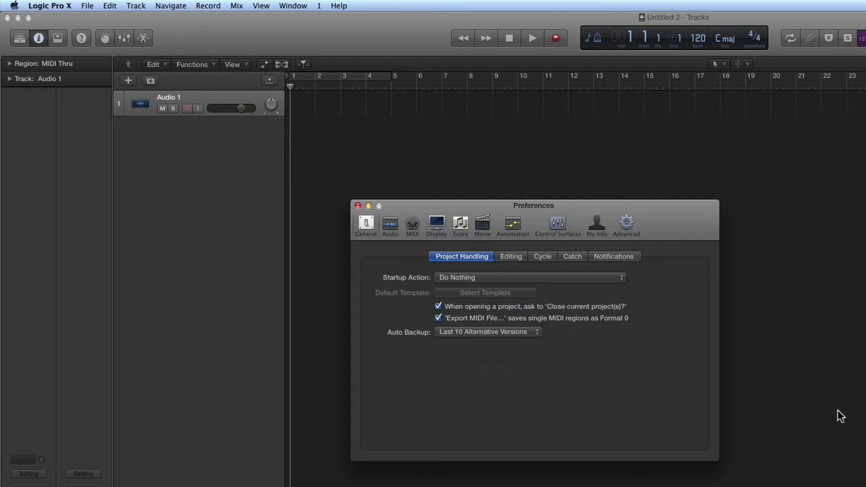
{"action": "left_click", "coordinate": [357, 206]}
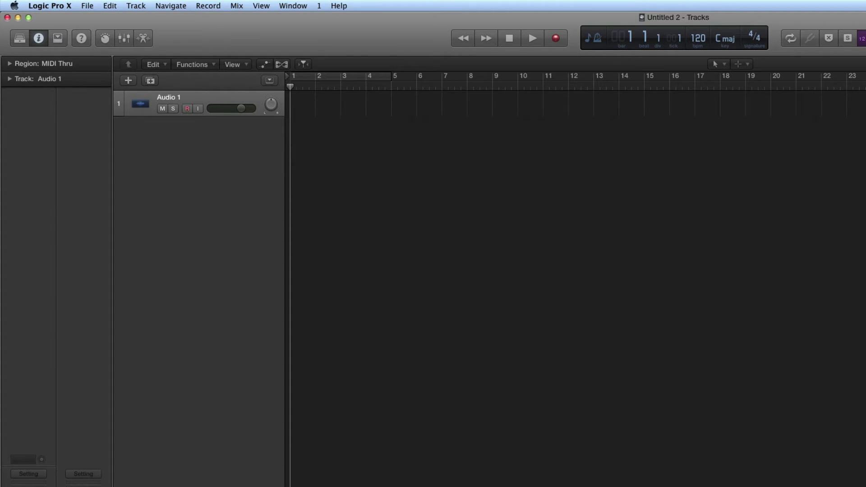
Examine the audio settings of the project, including the available sample rates.
{"action": "left_click", "coordinate": [87, 6]}
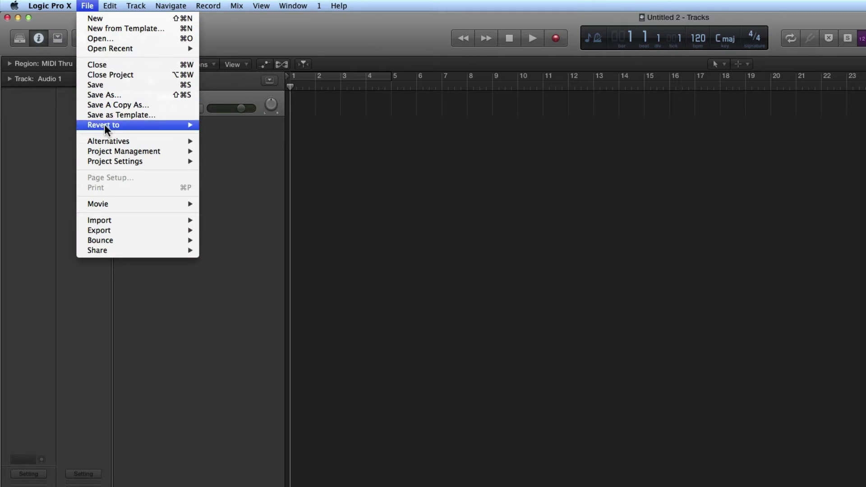
{"action": "mouse_move", "coordinate": [112, 163]}
{"action": "left_click", "coordinate": [233, 161]}
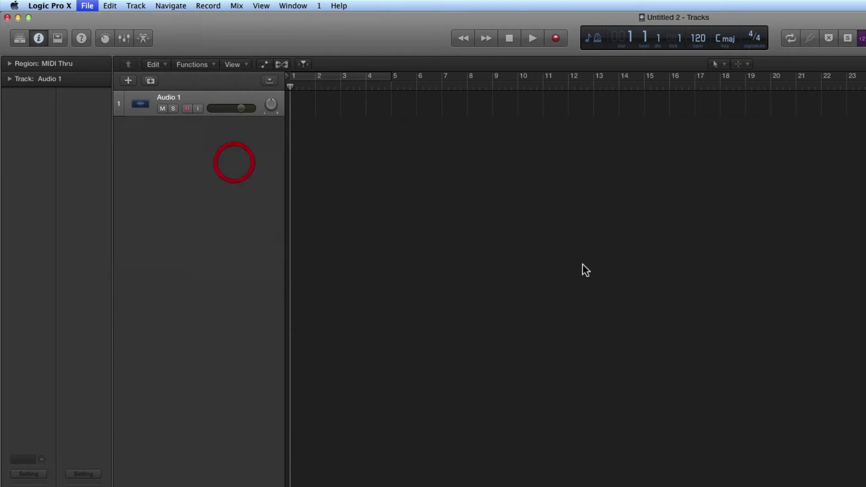
{"action": "left_click_drag", "start_coordinate": [483, 117], "coordinate": [475, 159]}
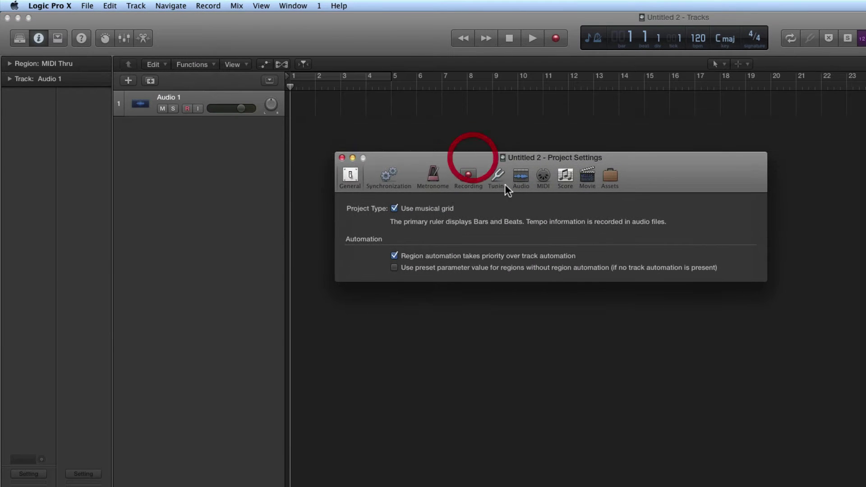
{"action": "left_click", "coordinate": [523, 180]}
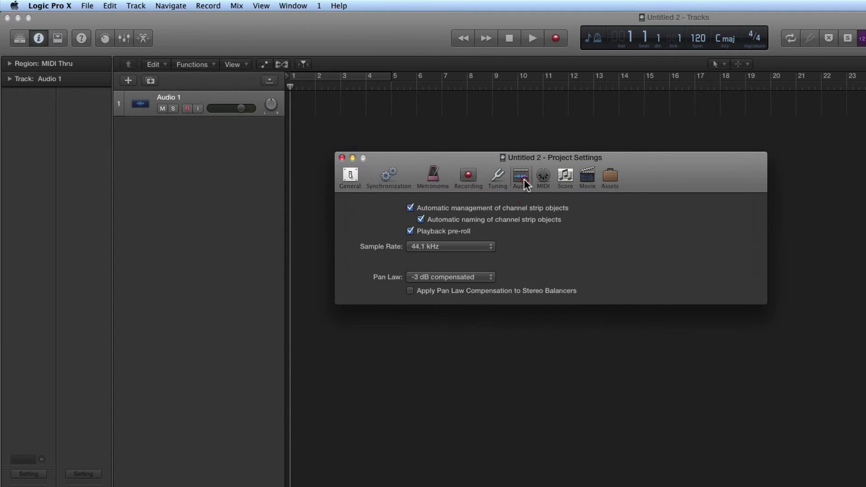
{"action": "left_click", "coordinate": [481, 249]}
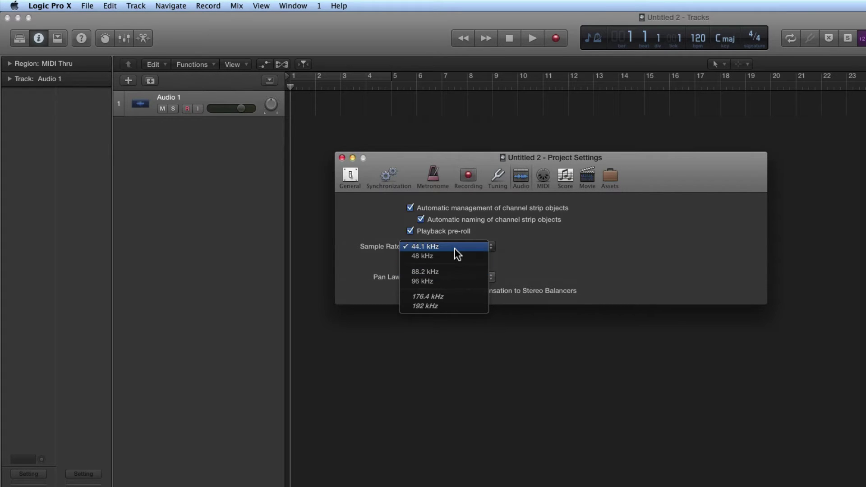
{"action": "left_click", "coordinate": [592, 246]}
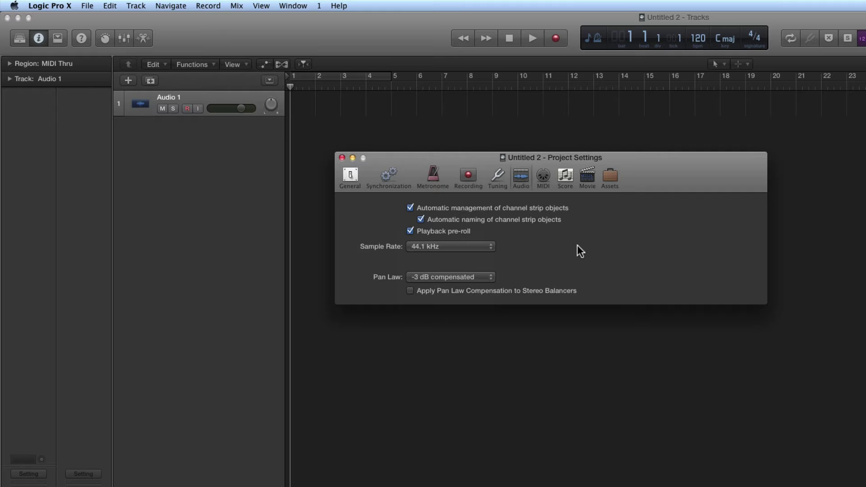
{"action": "left_click", "coordinate": [521, 184]}
Set the project's audio recording path to a new folder named aaa_logic_audio on the My Book drive.
{"action": "left_click", "coordinate": [469, 177]}
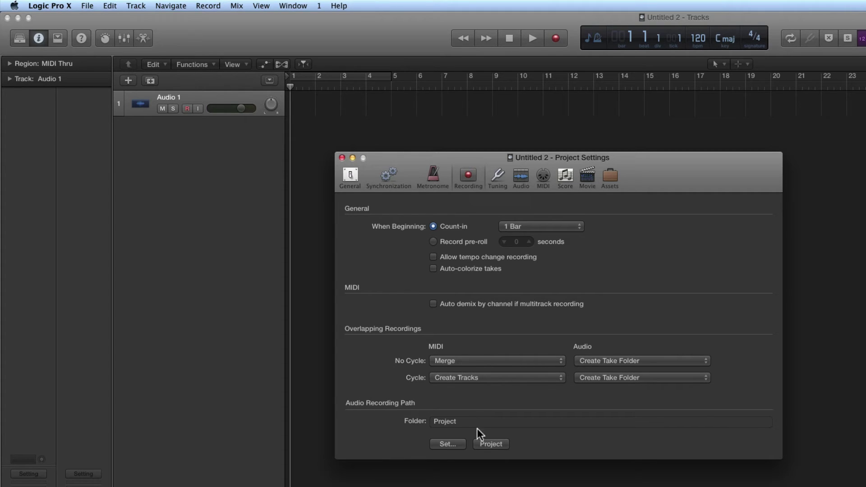
{"action": "left_click", "coordinate": [447, 444]}
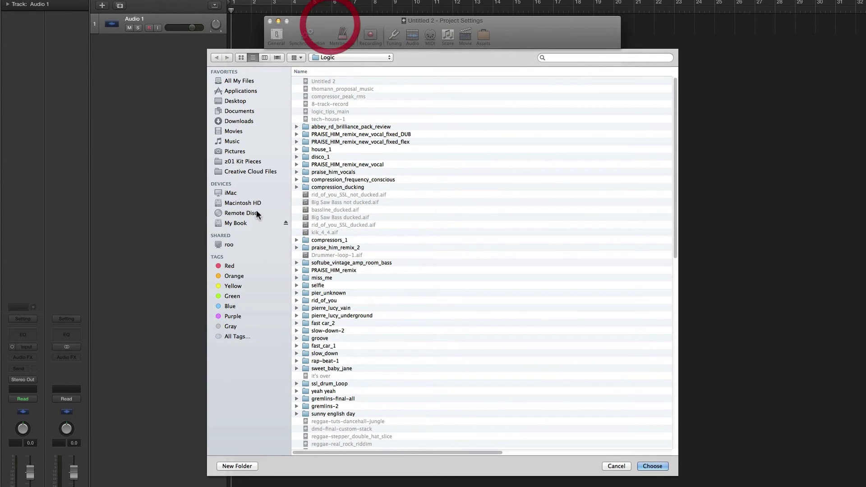
{"action": "left_click", "coordinate": [237, 224]}
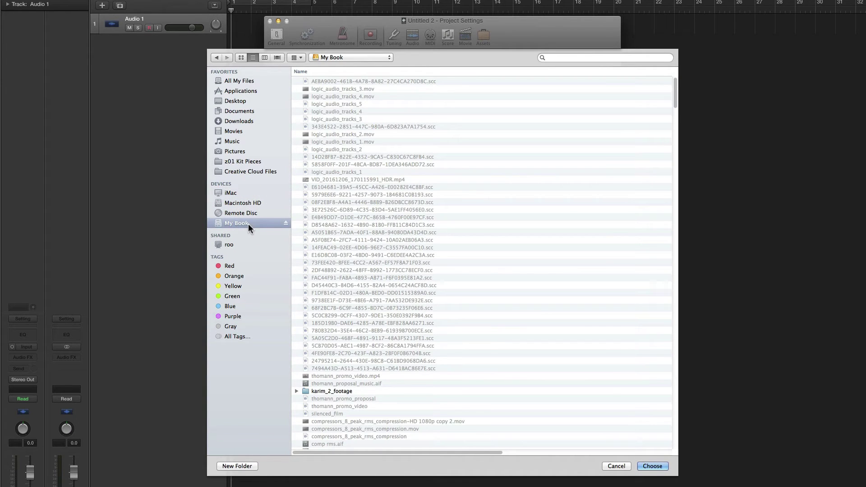
{"action": "left_click", "coordinate": [248, 466]}
{"action": "type", "text": "aaa_logic_audio"}
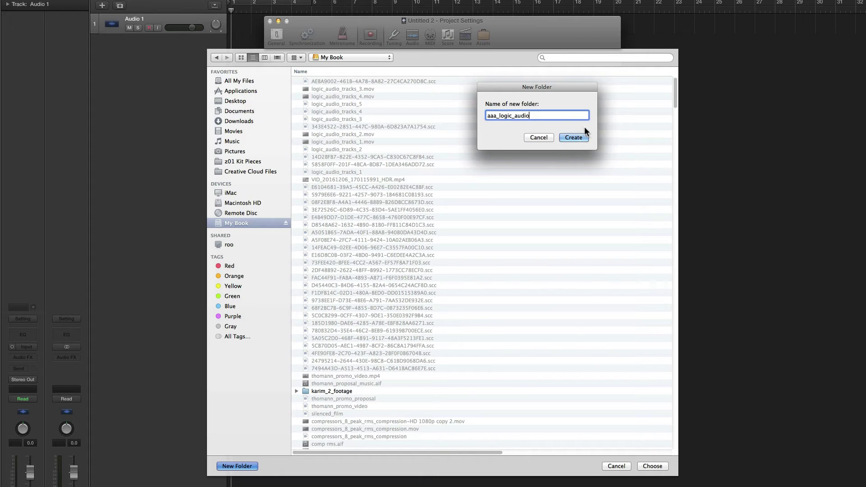
{"action": "left_click", "coordinate": [579, 136]}
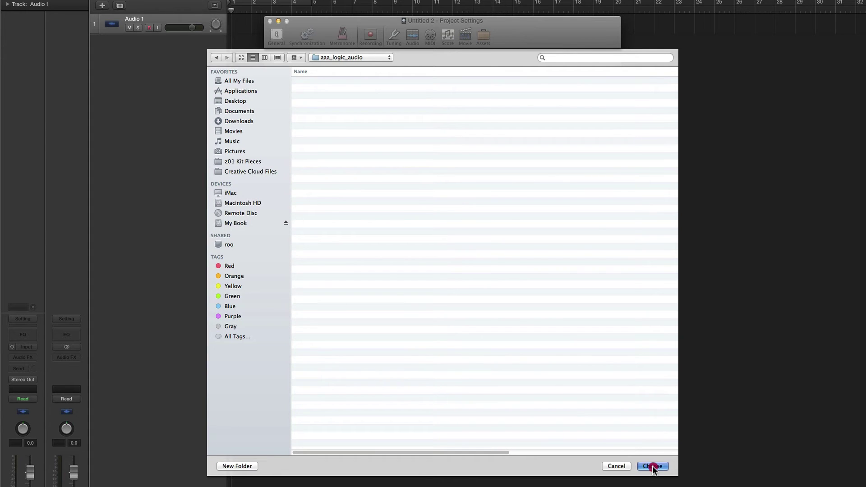
{"action": "left_click", "coordinate": [653, 466]}
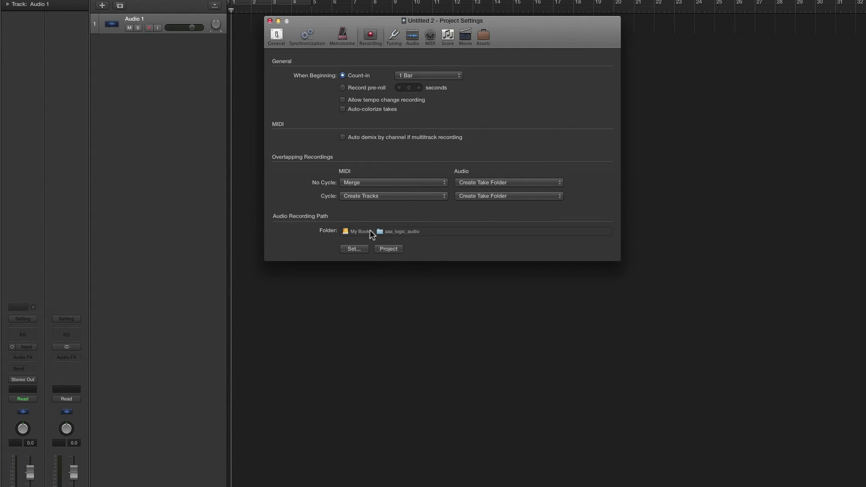
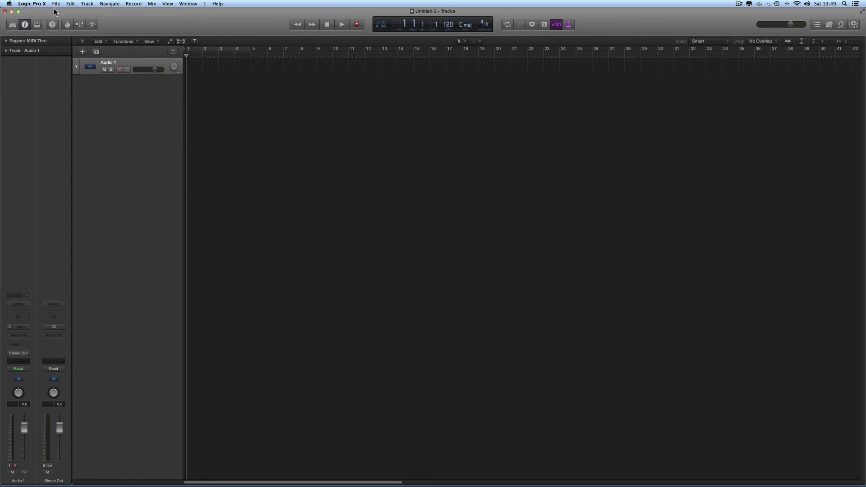
Save the project as test_test_test in the Logic folder, organized as a folder.
{"action": "left_click", "coordinate": [56, 3]}
{"action": "left_click", "coordinate": [66, 59]}
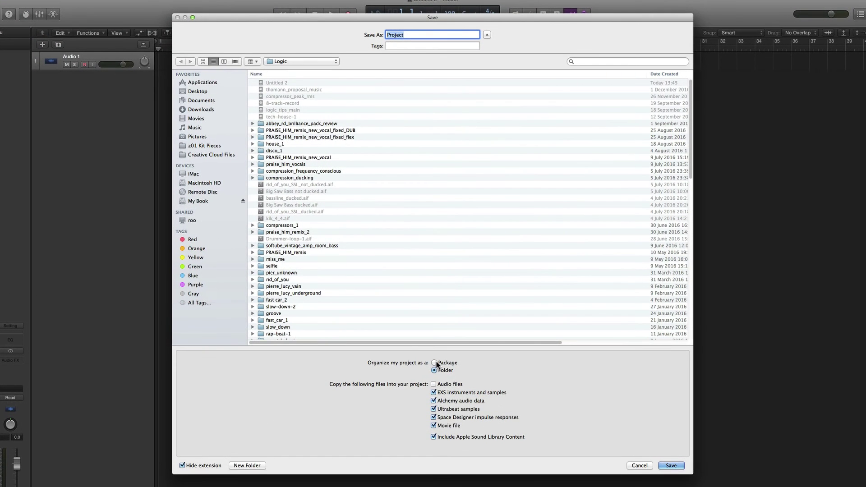
{"action": "left_click", "coordinate": [435, 363]}
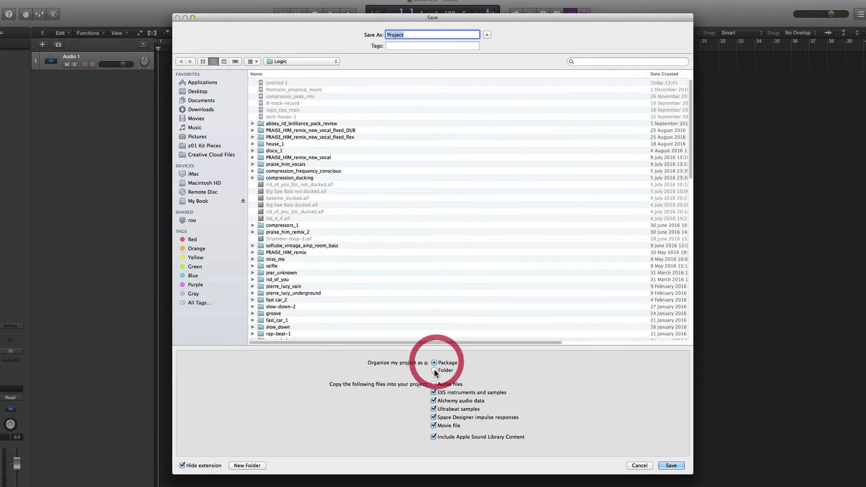
{"action": "left_click", "coordinate": [434, 370]}
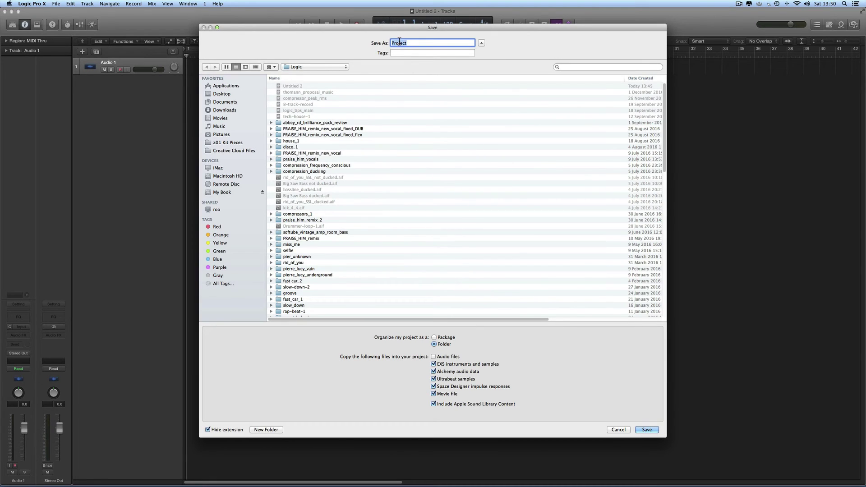
{"action": "type", "text": "test_test_test"}
{"action": "left_click", "coordinate": [302, 66]}
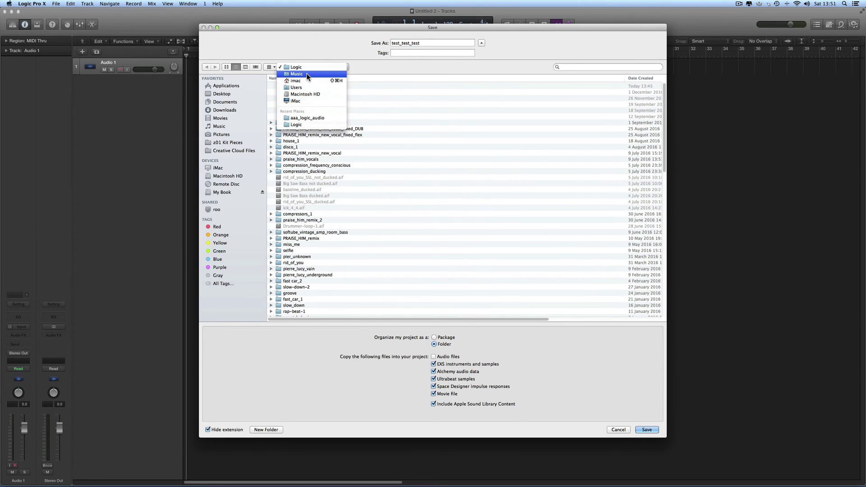
{"action": "left_click", "coordinate": [311, 67]}
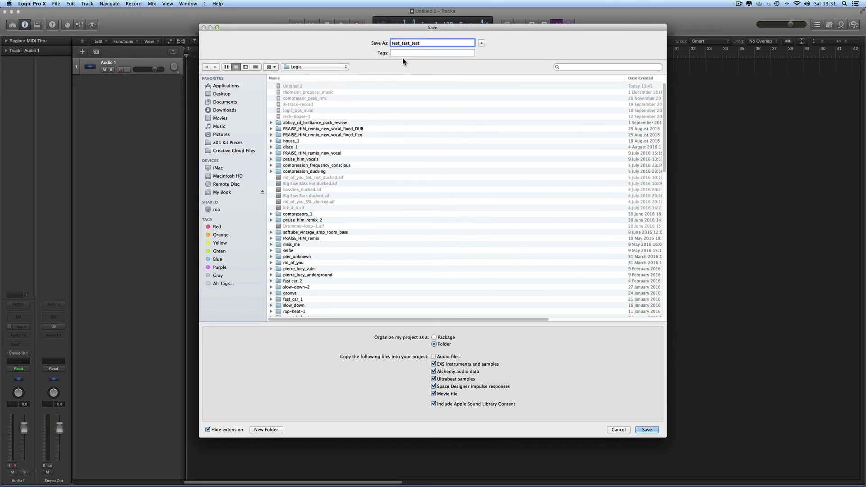
{"action": "left_click", "coordinate": [648, 429]}
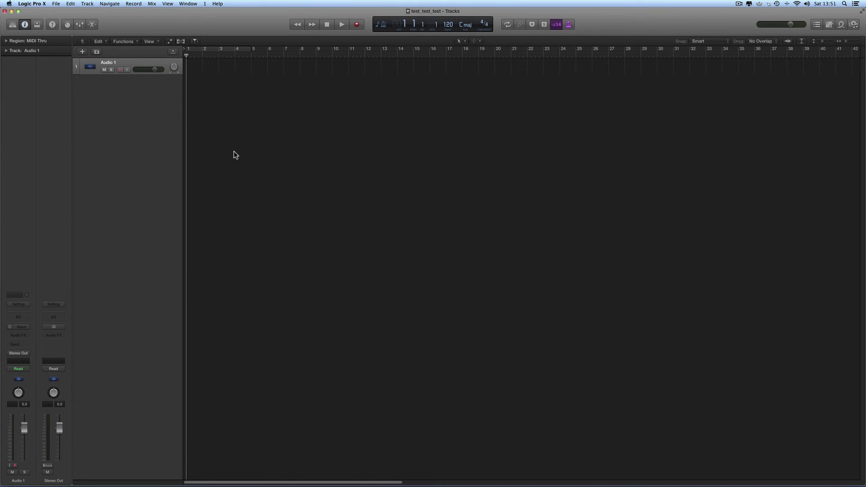
Check the audio recording path in the saved project's recording settings and close the settings.
{"action": "left_click", "coordinate": [56, 5]}
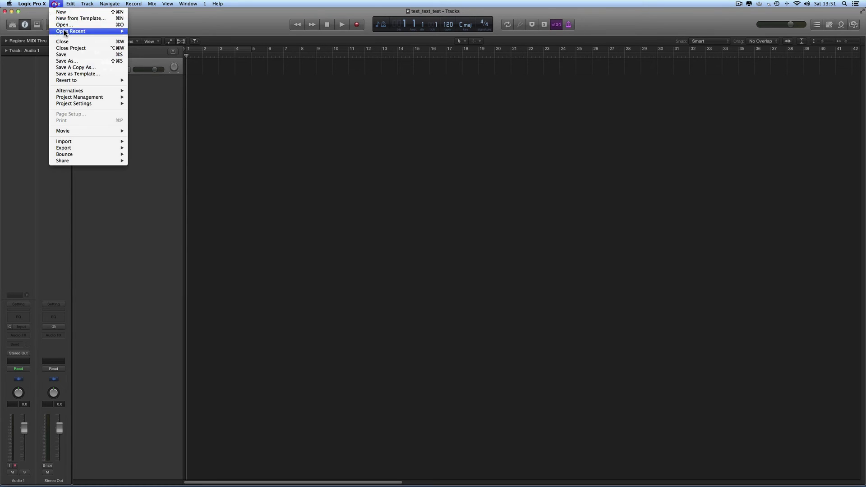
{"action": "mouse_move", "coordinate": [80, 105]}
{"action": "left_click", "coordinate": [143, 104]}
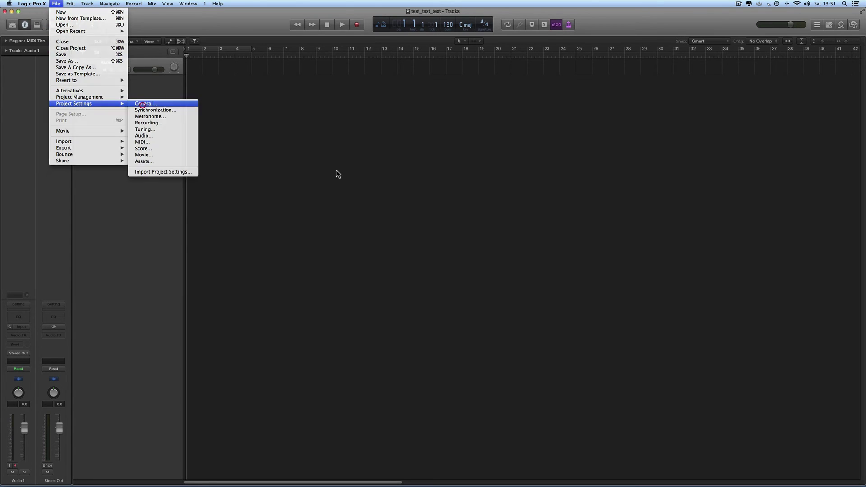
{"action": "left_click", "coordinate": [300, 81]}
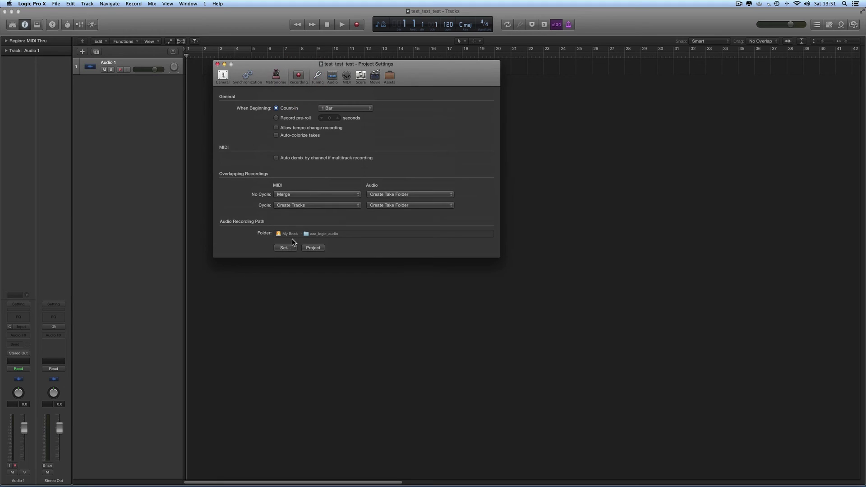
{"action": "left_click", "coordinate": [217, 64]}
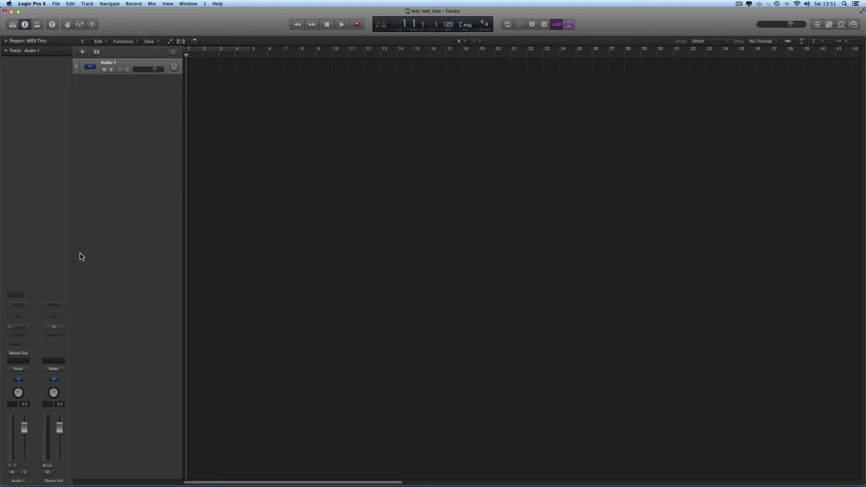
Set the Audio 1 track's input to Input 1 and record a test take of about four bars from the project start.
{"action": "left_click", "coordinate": [28, 326]}
{"action": "mouse_move", "coordinate": [32, 336]}
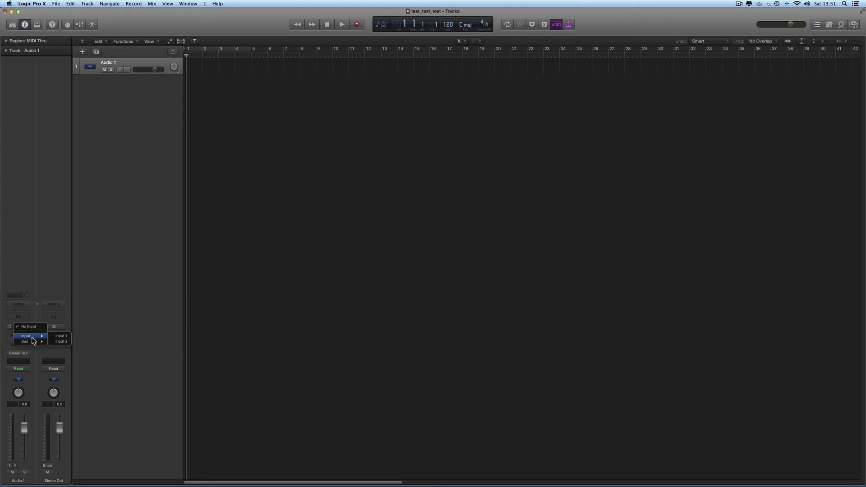
{"action": "left_click", "coordinate": [59, 339]}
{"action": "left_click", "coordinate": [357, 26]}
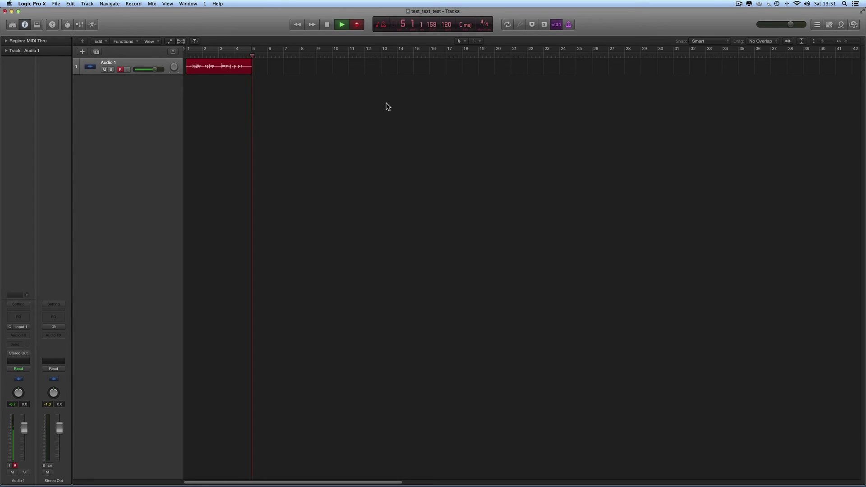
{"action": "key", "text": "space"}
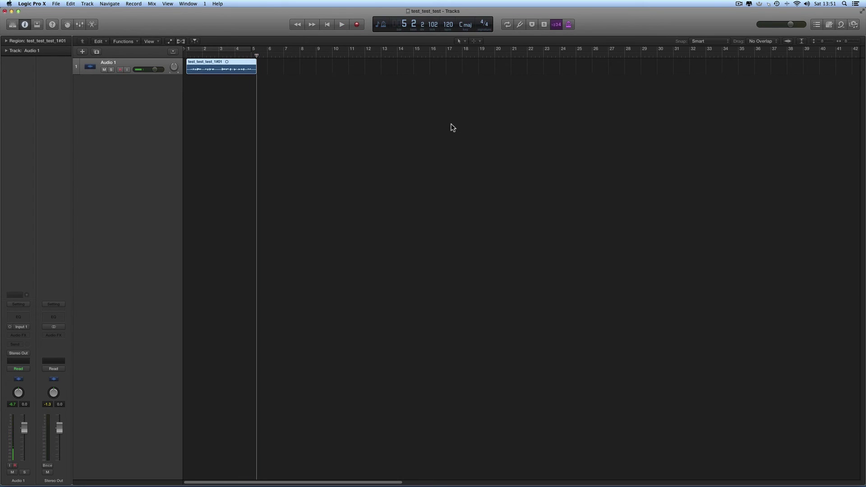
Enlarge the recorded region in the Tracks area and return the playhead to the beginning of the project.
{"action": "key", "text": "super+Down"}
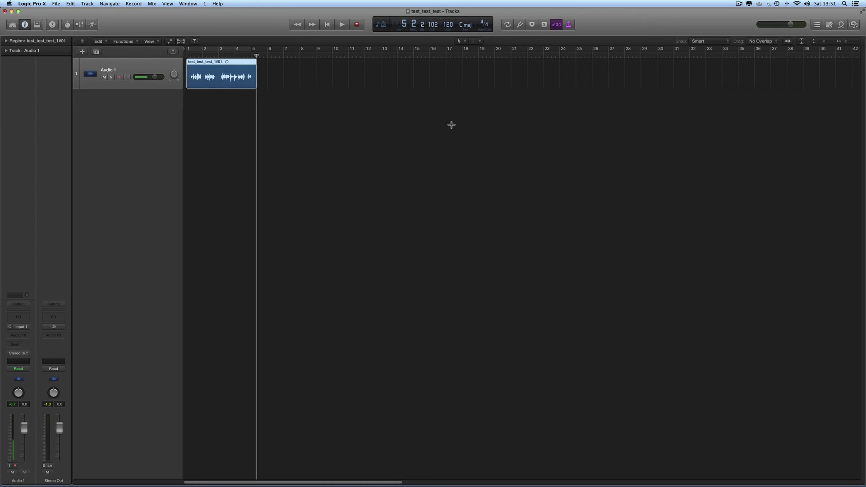
{"action": "key", "text": "super+Right"}
{"action": "key", "text": "super+Right"}
{"action": "key", "text": "super+Right"}
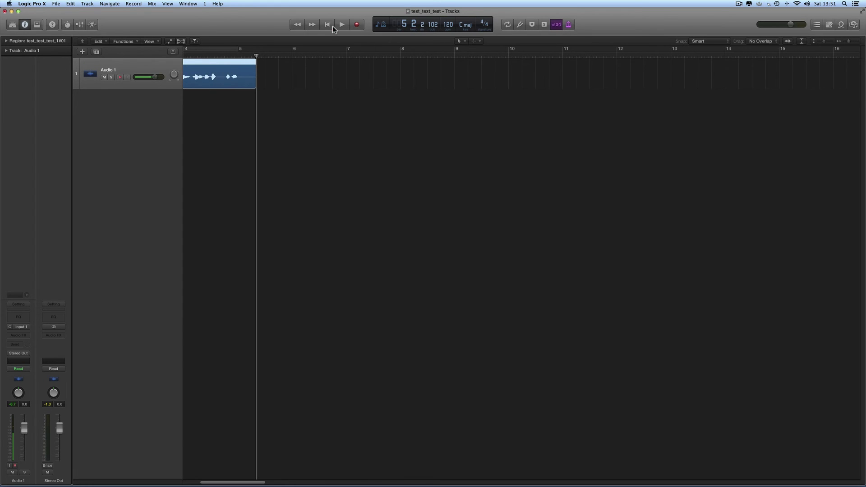
{"action": "left_click", "coordinate": [333, 26]}
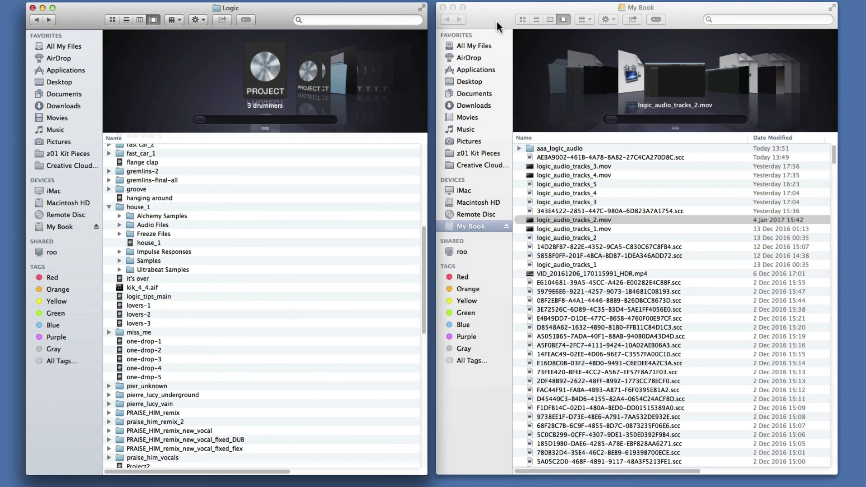
Switch to Finder and check the recorded file test_test_test_1#01.aif inside the aaa_logic_audio folder on the My Book drive.
{"action": "left_click", "coordinate": [497, 21]}
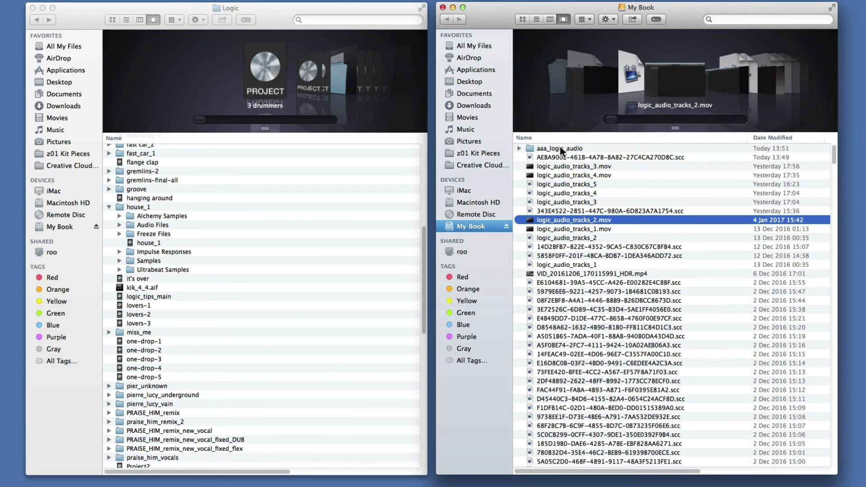
{"action": "left_click", "coordinate": [561, 148]}
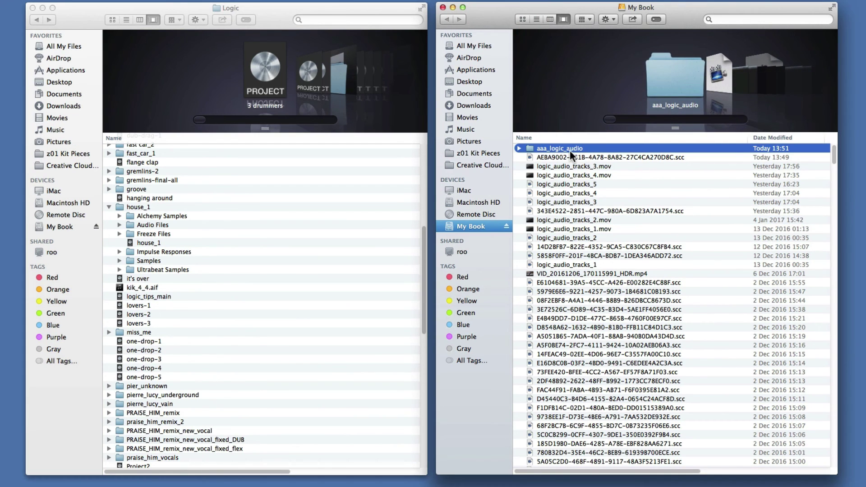
{"action": "left_click", "coordinate": [519, 147]}
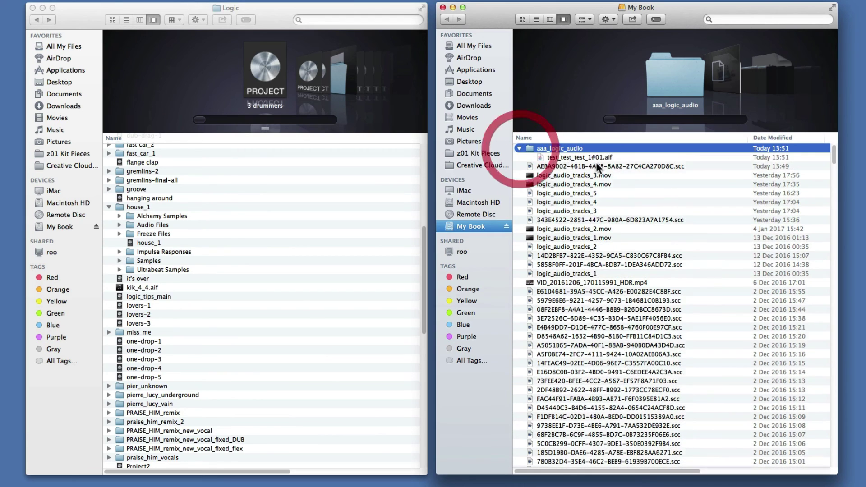
{"action": "left_click", "coordinate": [572, 158]}
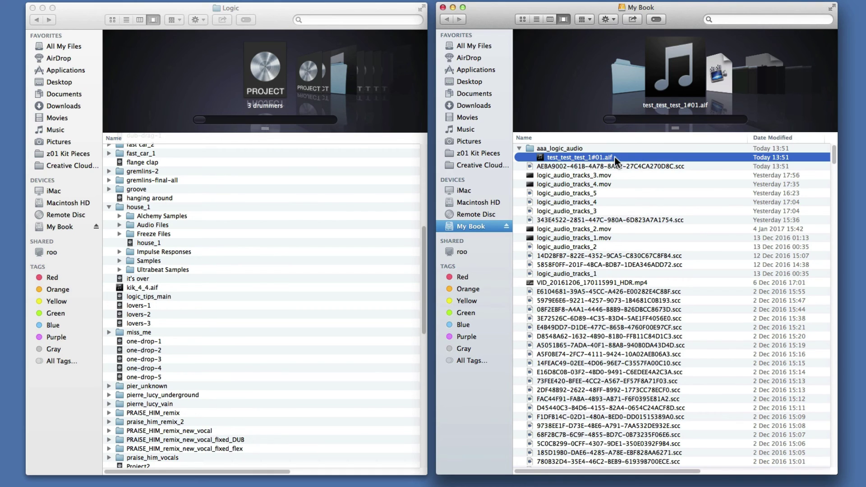
{"action": "key", "text": "super+Tab"}
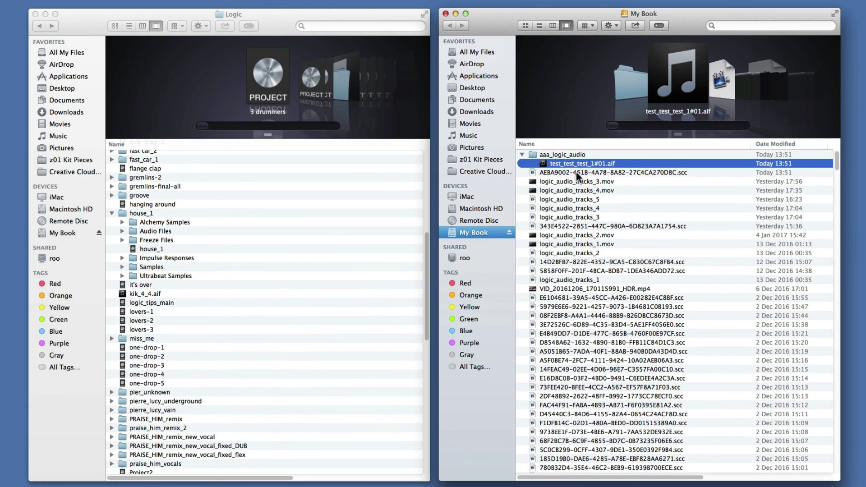
{"action": "left_click", "coordinate": [576, 165]}
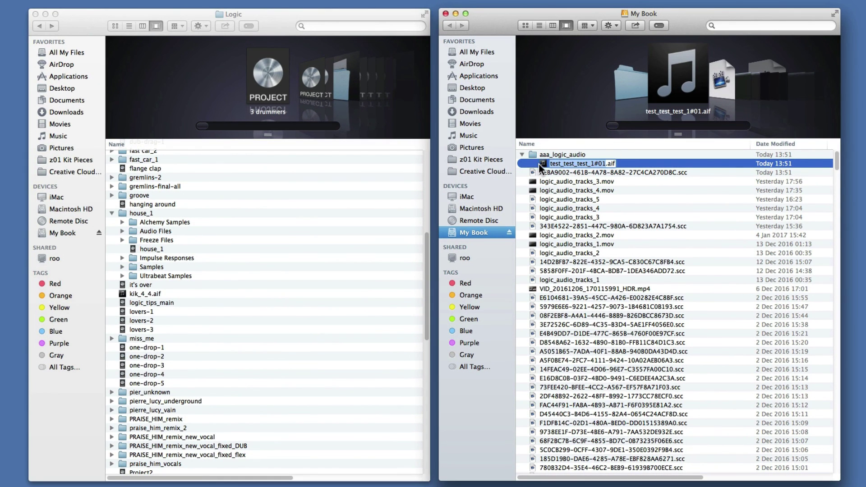
{"action": "key", "text": "Return"}
Expand the test_test_test project folder in the Logic folder and check its Audio Files subfolder for recordings.
{"action": "scroll", "coordinate": [205, 336], "scroll_direction": "down", "scroll_amount": 15}
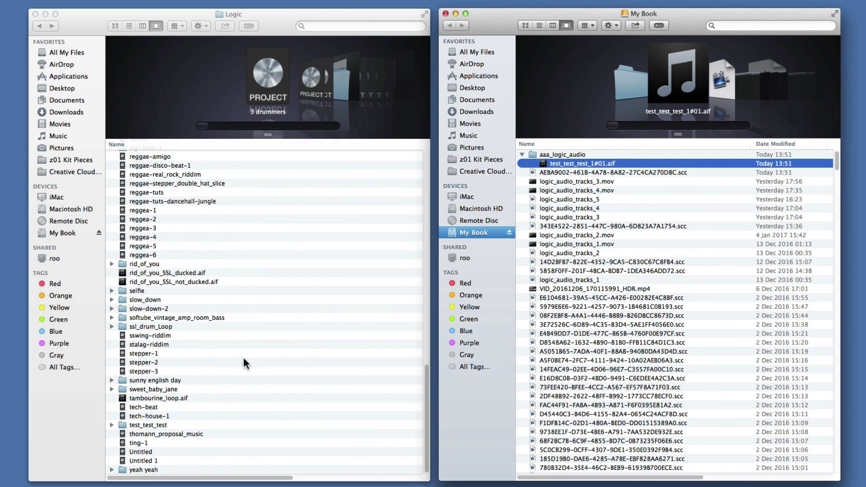
{"action": "left_click", "coordinate": [161, 427]}
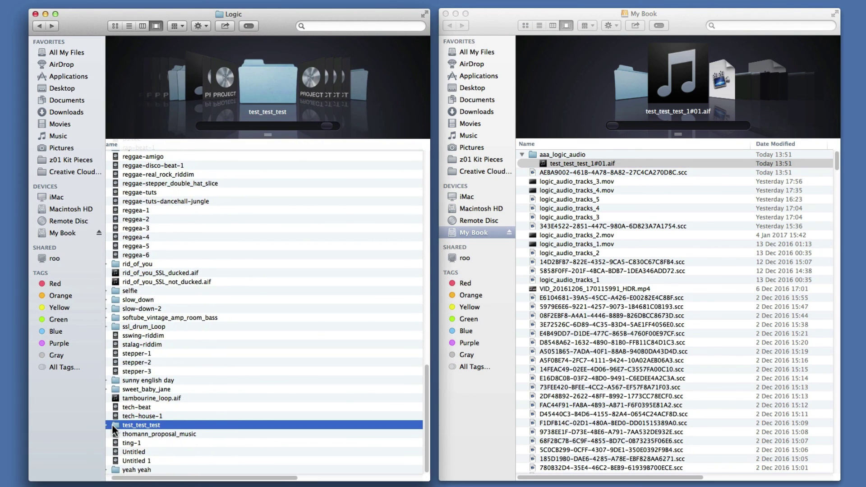
{"action": "left_click", "coordinate": [111, 426]}
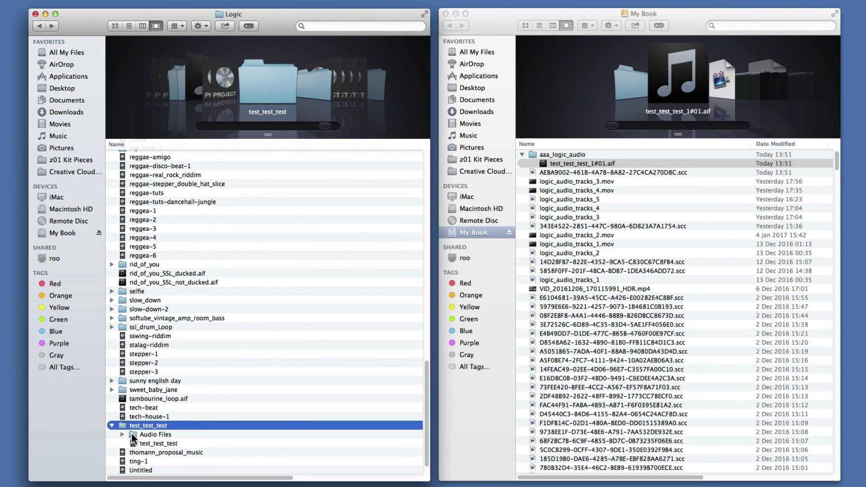
{"action": "left_click", "coordinate": [127, 435]}
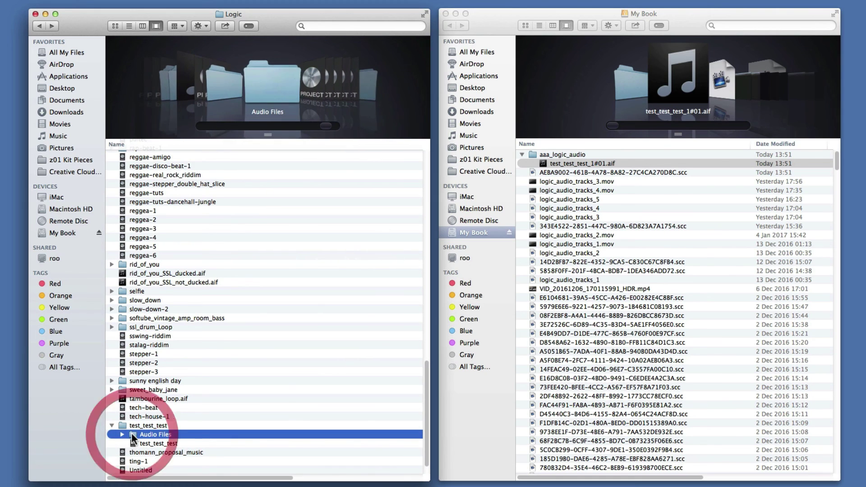
{"action": "left_click", "coordinate": [123, 435]}
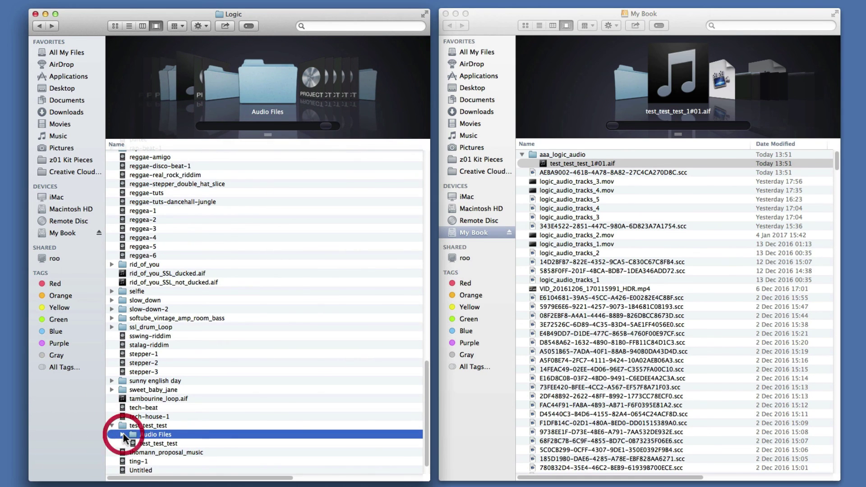
Select the aaa_logic_audio folder on the My Book drive and switch back to the Logic Pro X project.
{"action": "left_click", "coordinate": [535, 155]}
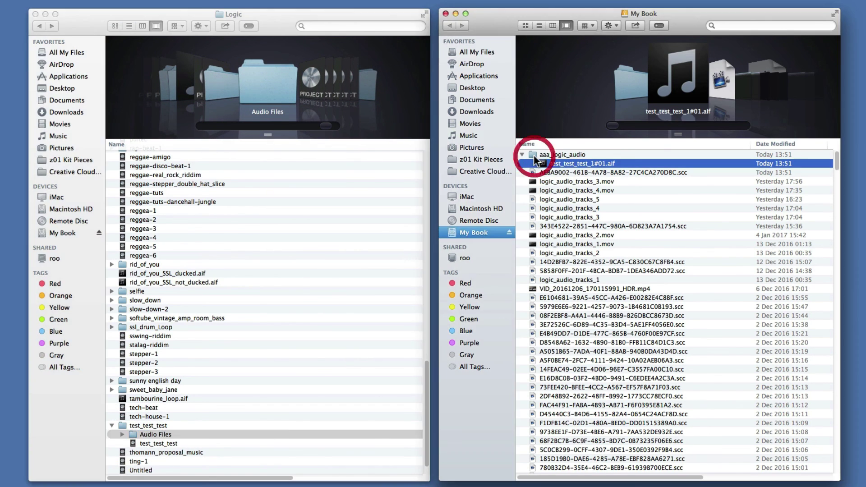
{"action": "left_click", "coordinate": [541, 153]}
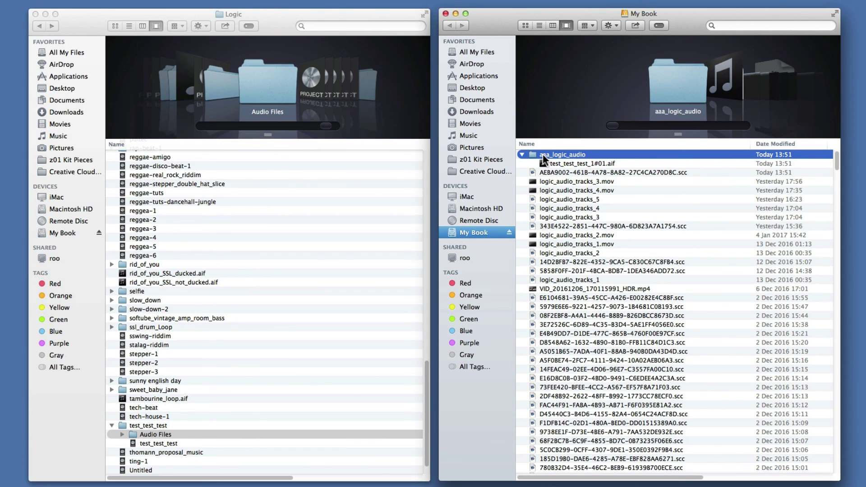
{"action": "key", "text": "super+Tab"}
{"action": "key", "text": "super+Tab"}
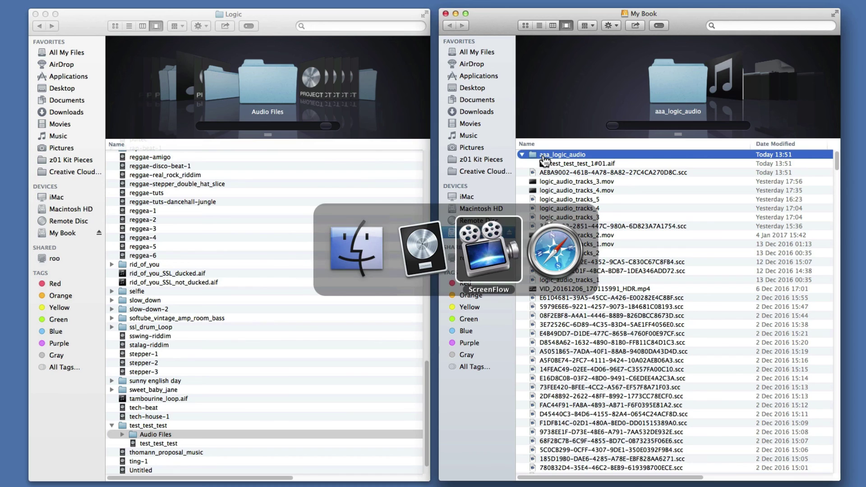
{"action": "key", "text": "super+Tab"}
{"action": "key", "text": "super+Tab"}
{"action": "key", "text": "super+Tab"}
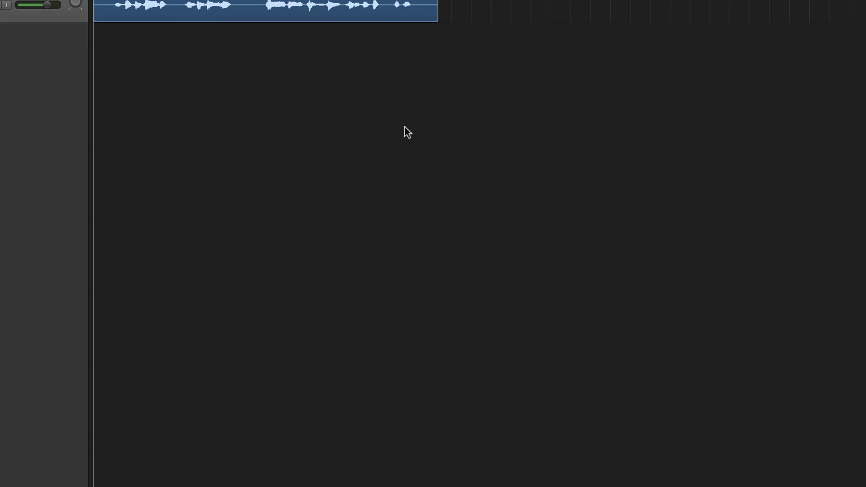